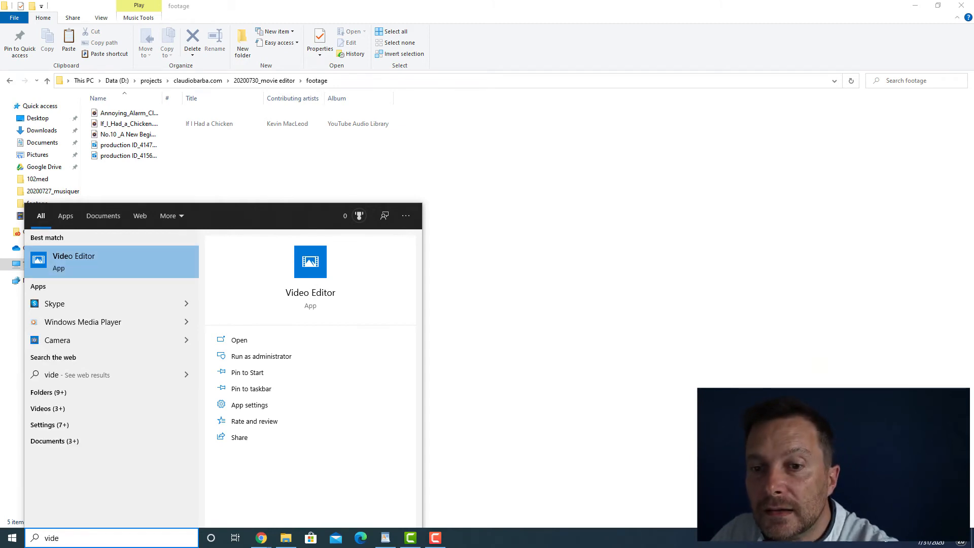
- Launch Video Editor and create a new video project with the default name "New video"
{"action": "key", "text": "Return"}
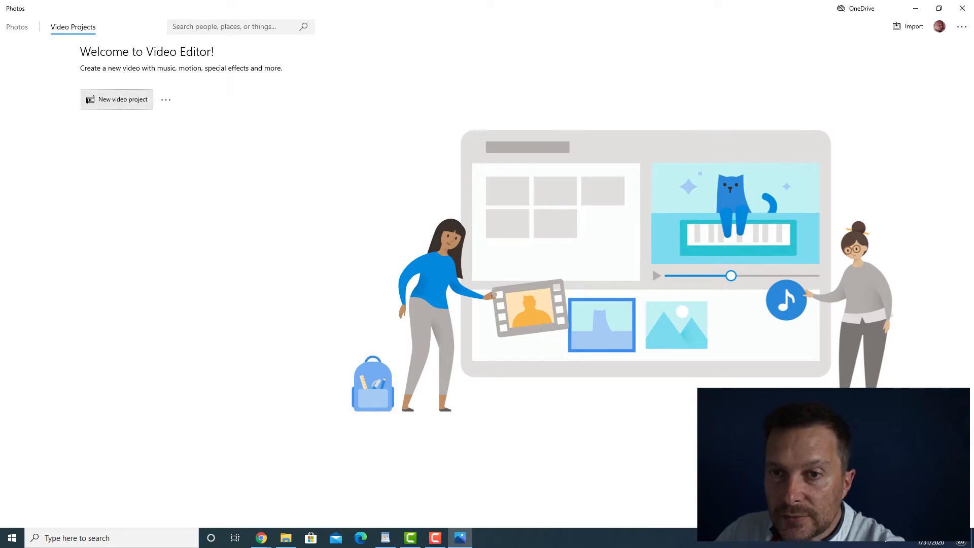
{"action": "left_click", "coordinate": [117, 100]}
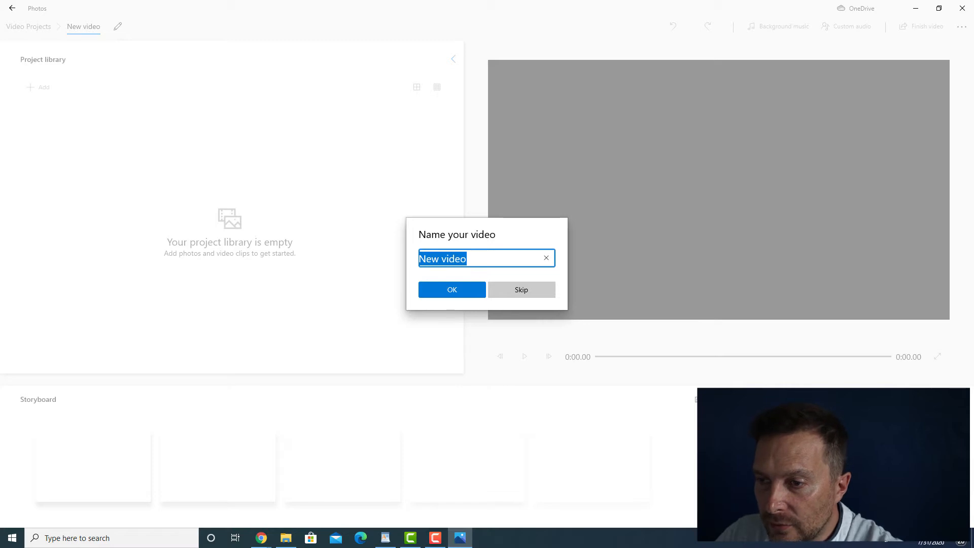
{"action": "left_click", "coordinate": [467, 259]}
{"action": "left_click", "coordinate": [452, 290]}
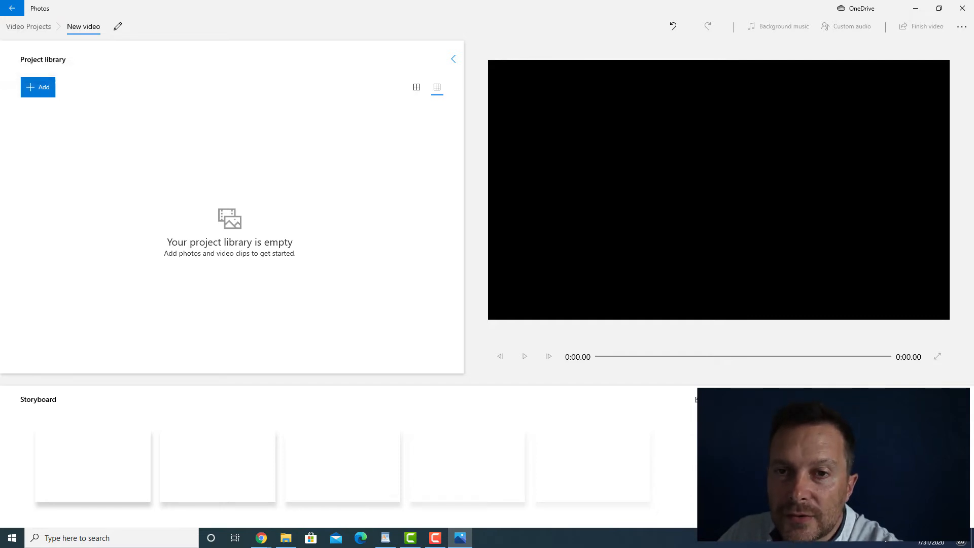
- Import the two production MP4 clips from this PC and place the bathtub clip, followed by the bedroom clip, on the storyboard
{"action": "left_click", "coordinate": [38, 88]}
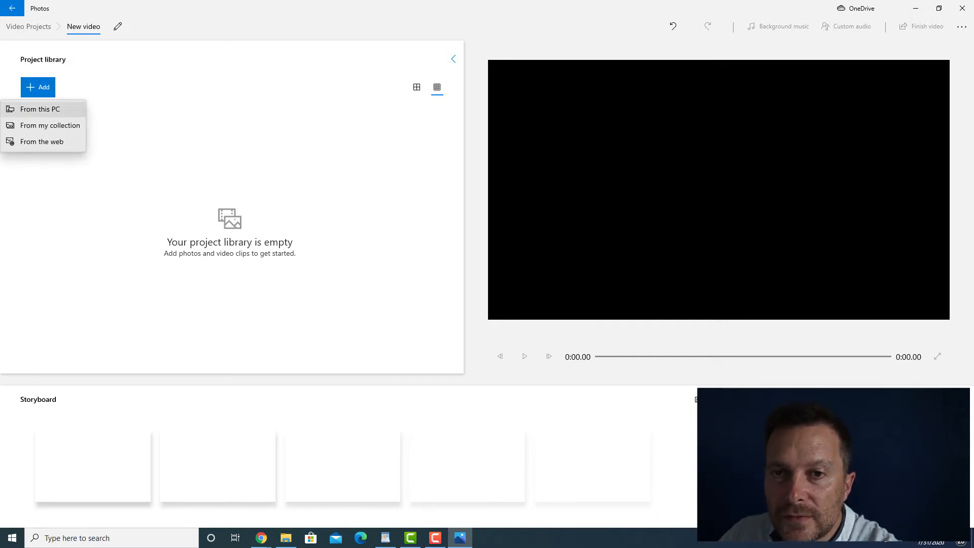
{"action": "left_click", "coordinate": [38, 106]}
{"action": "left_click_drag", "start_coordinate": [229, 112], "coordinate": [93, 56]}
{"action": "left_click", "coordinate": [401, 256]}
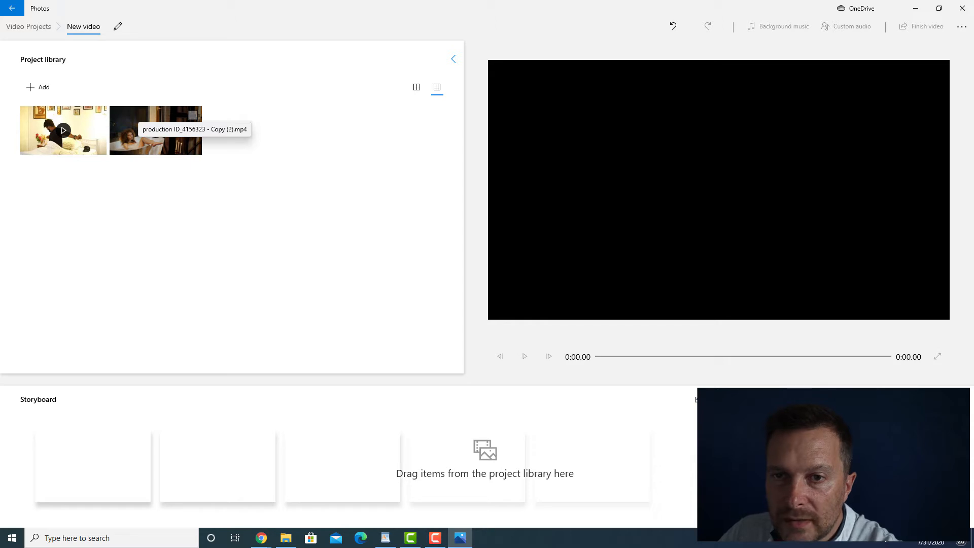
{"action": "left_click_drag", "start_coordinate": [147, 116], "coordinate": [91, 461]}
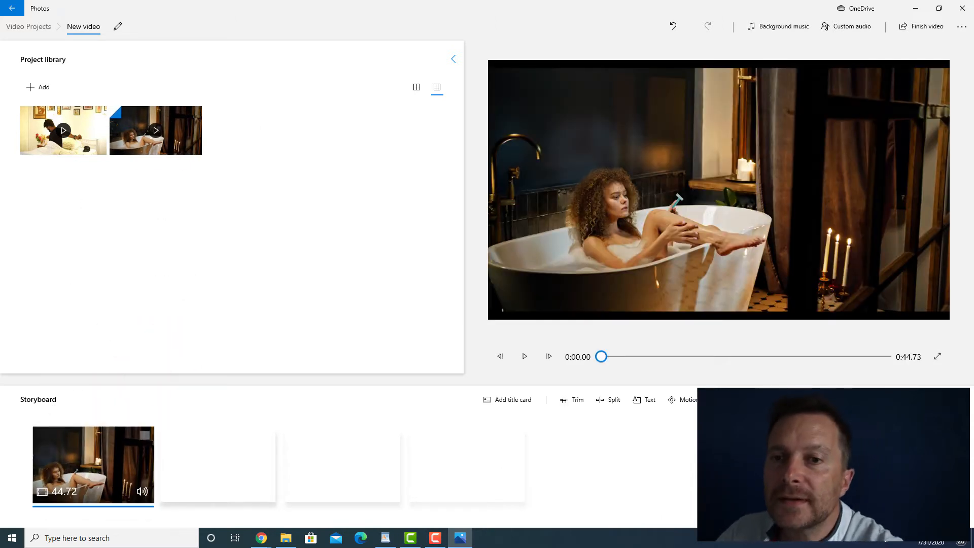
{"action": "left_click_drag", "start_coordinate": [71, 127], "coordinate": [218, 462]}
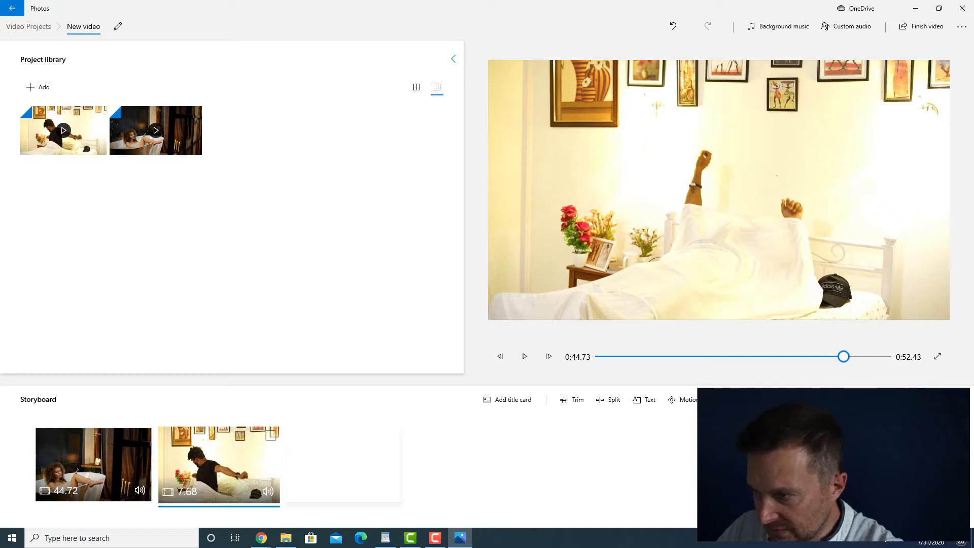
- Play back the transition from the bathtub clip to the bedroom clip, starting at about 0:41
{"action": "left_click_drag", "start_coordinate": [843, 357], "coordinate": [826, 357]}
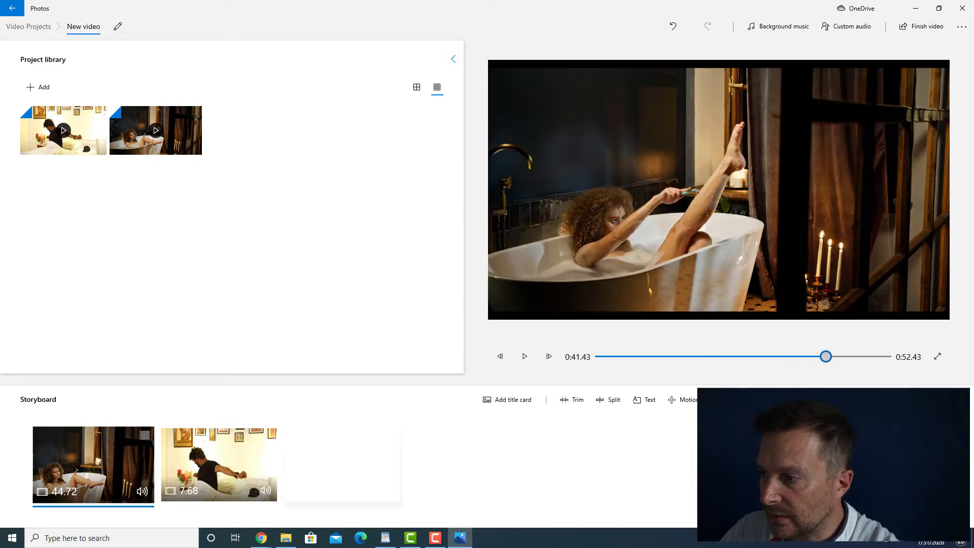
{"action": "left_click", "coordinate": [525, 356]}
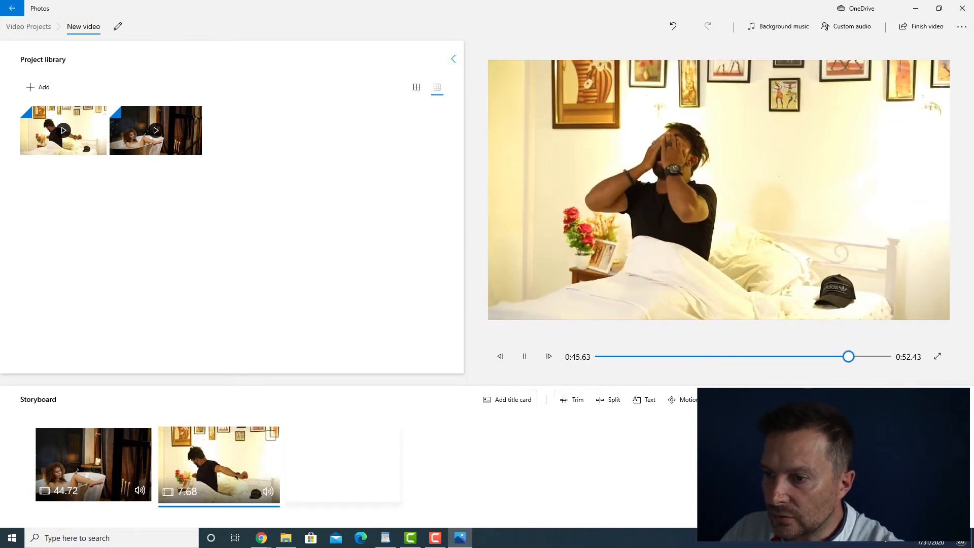
{"action": "left_click", "coordinate": [608, 400]}
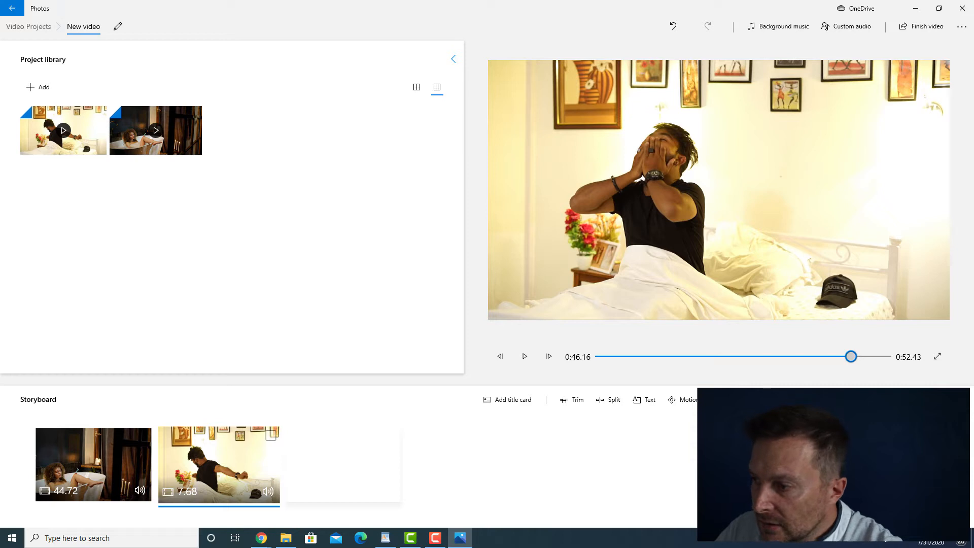
- Add the "No.10 _A New Beginning" MP3 as custom audio at the start of the video
{"action": "left_click_drag", "start_coordinate": [851, 356], "coordinate": [601, 356]}
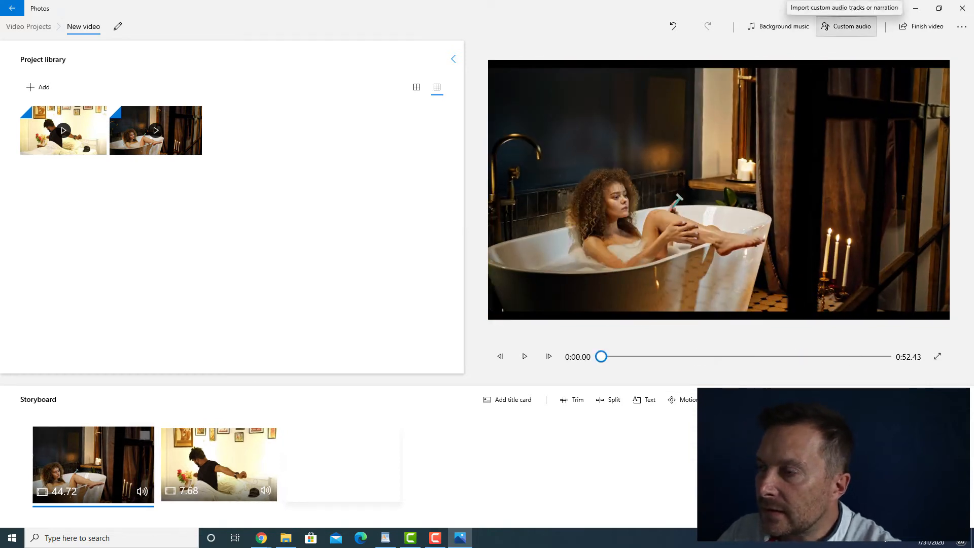
{"action": "left_click", "coordinate": [846, 26]}
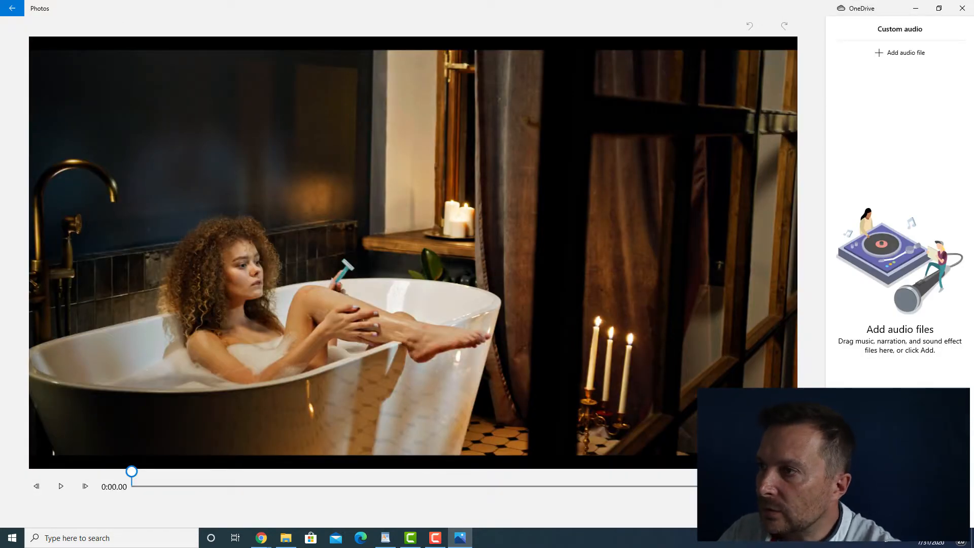
{"action": "left_click", "coordinate": [900, 52]}
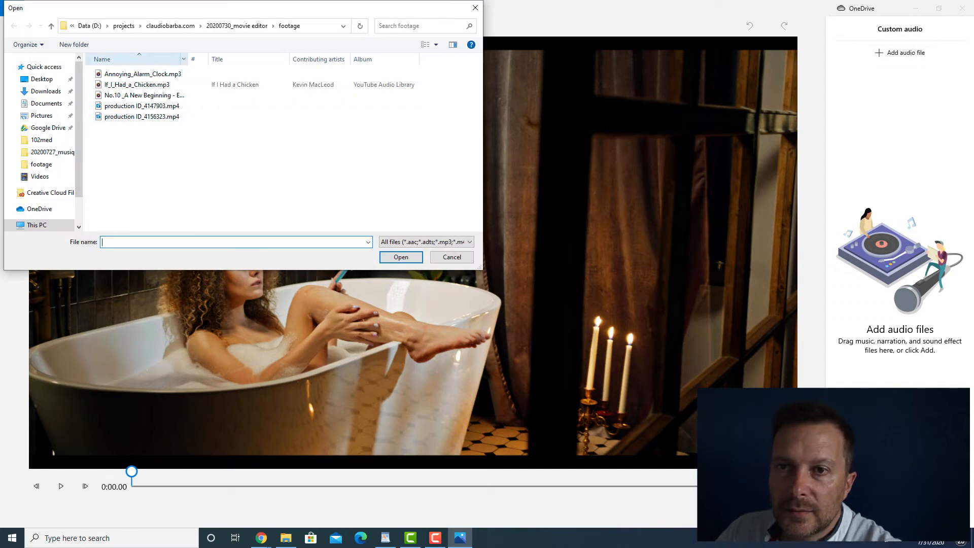
{"action": "left_click_drag", "start_coordinate": [188, 59], "coordinate": [211, 59]}
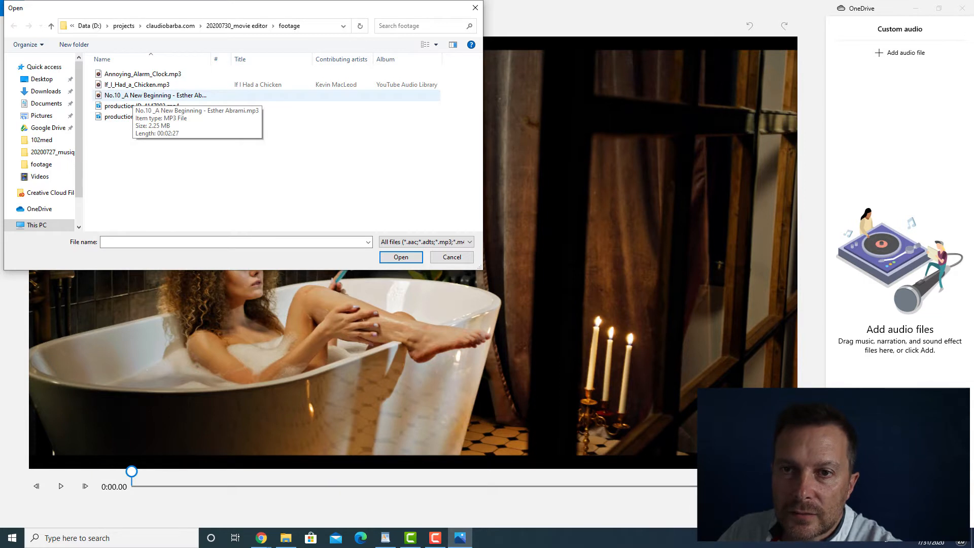
{"action": "double_click", "coordinate": [131, 96]}
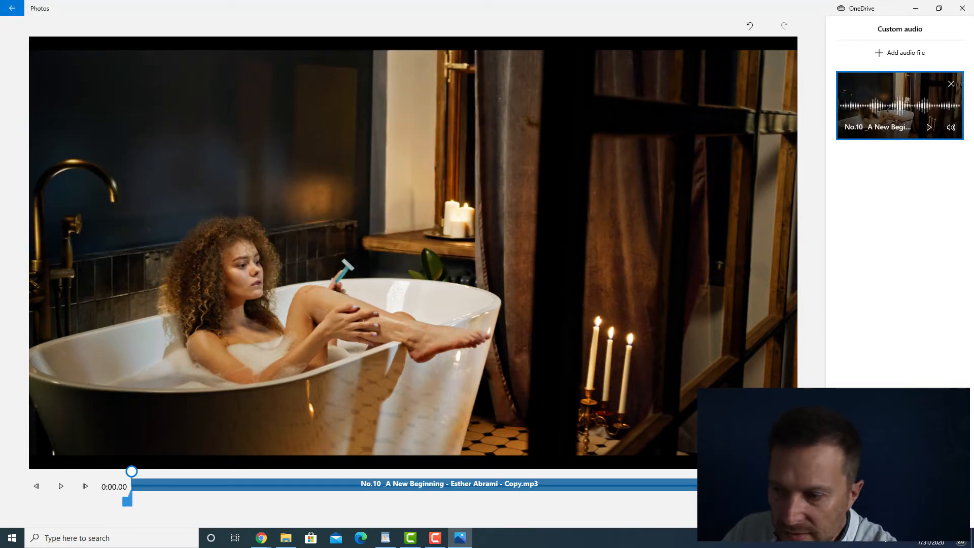
- Shorten the "No.10 _A New Beginning" track so it ends at about 0:26, and preview its opening
{"action": "left_click_drag", "start_coordinate": [771, 502], "coordinate": [453, 501]}
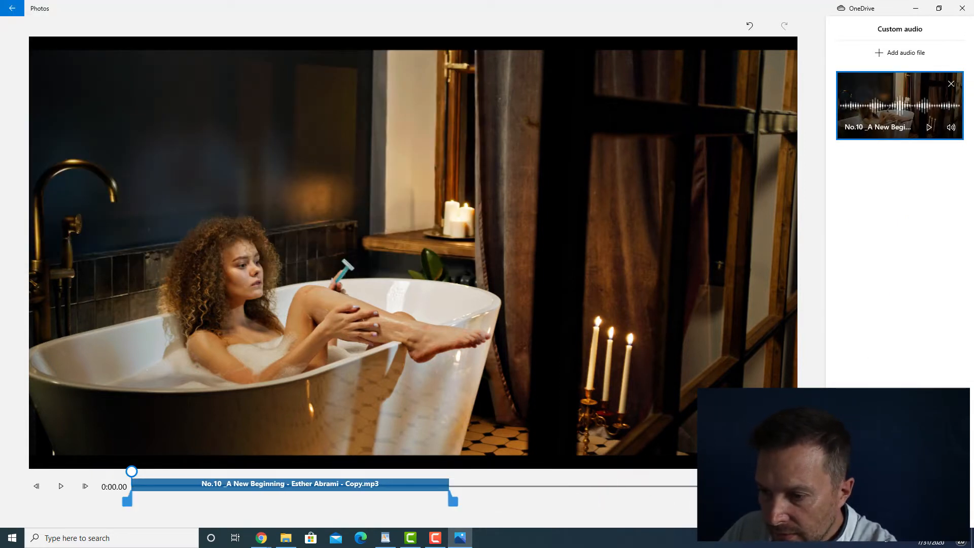
{"action": "left_click", "coordinate": [61, 486]}
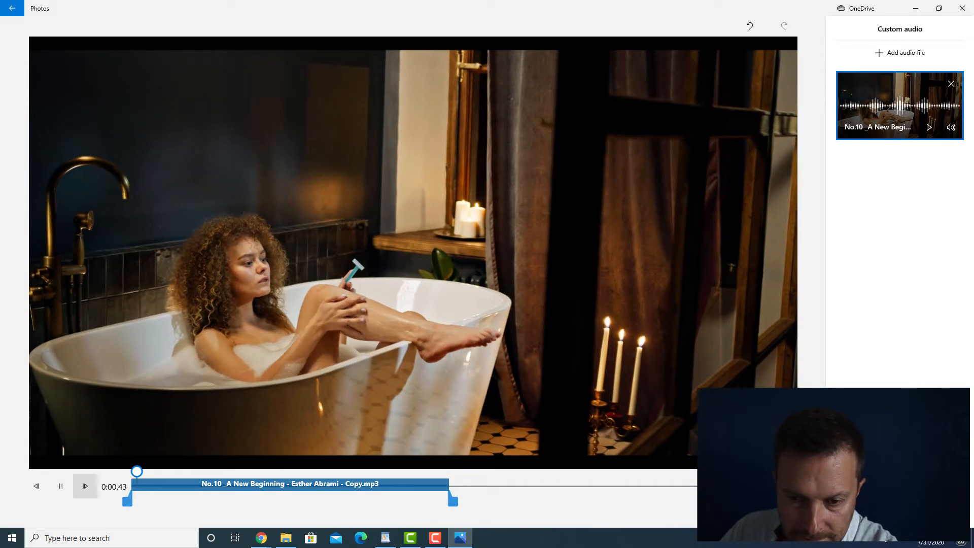
{"action": "left_click", "coordinate": [60, 486]}
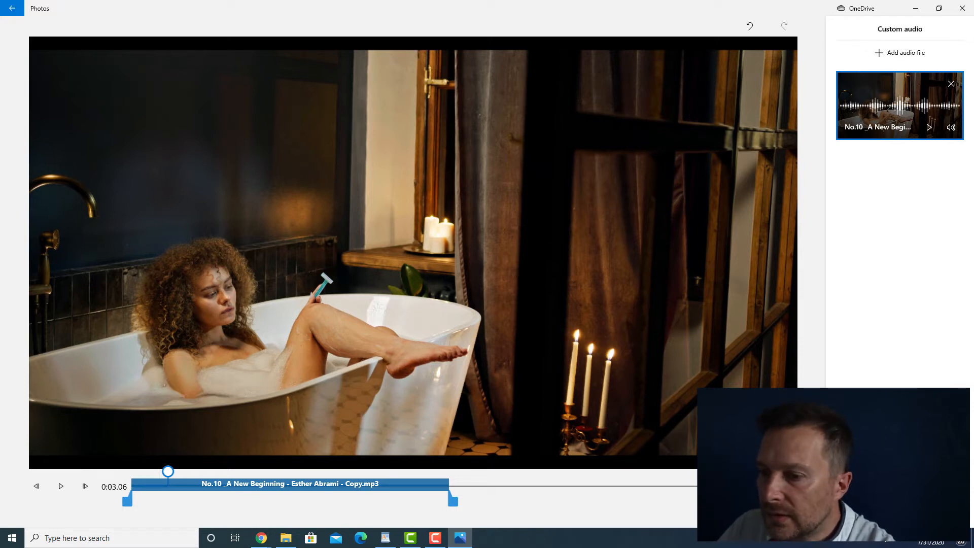
- Add If_I_Had_a_Chicken.mp3 as custom audio starting at 0:26.23, where the first track ends
{"action": "left_click_drag", "start_coordinate": [168, 471], "coordinate": [450, 471]}
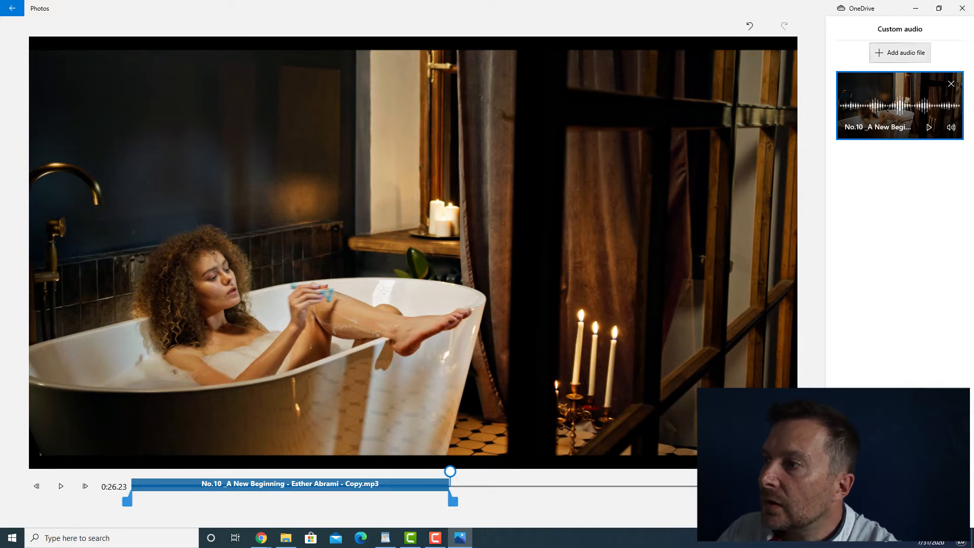
{"action": "left_click", "coordinate": [899, 53]}
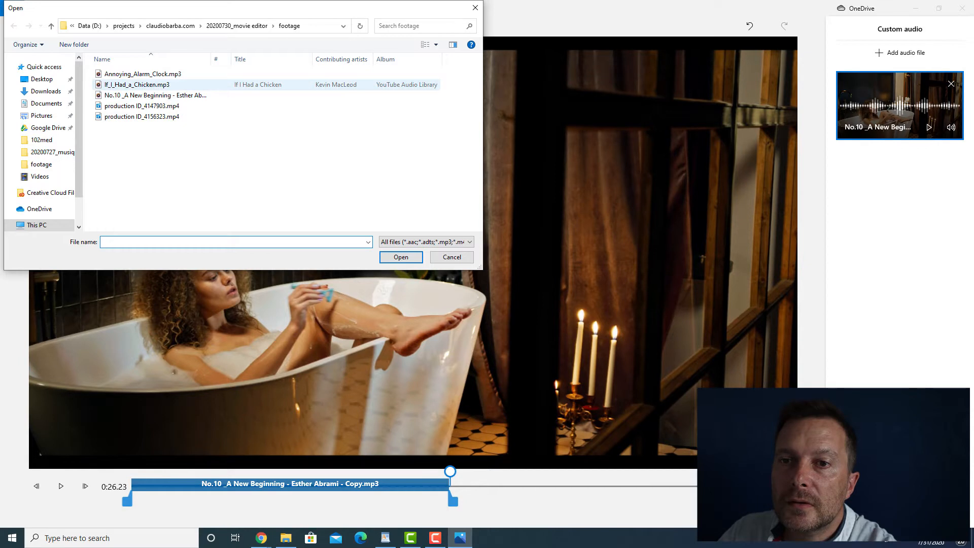
{"action": "double_click", "coordinate": [138, 85]}
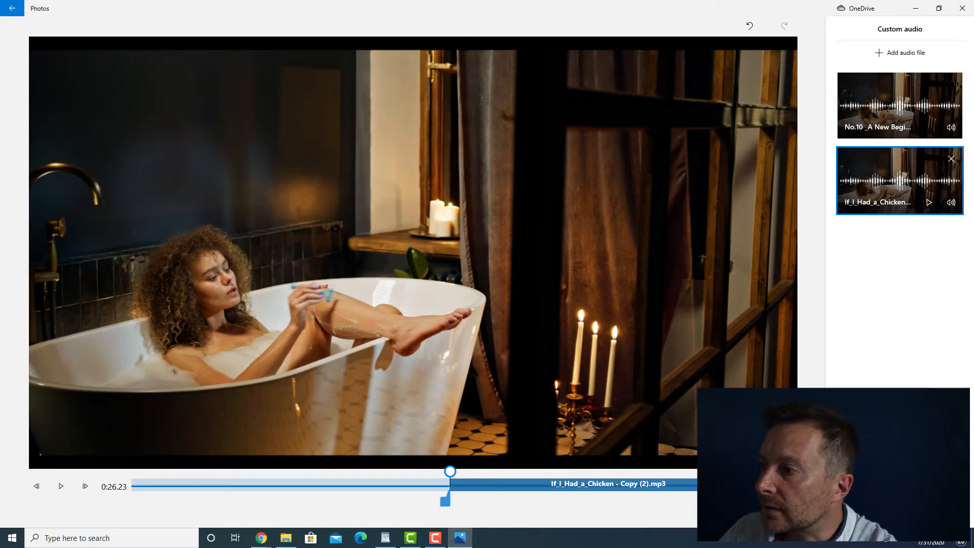
- Add If_I_Had_a_Chicken.mp3 a second time and move its start to around the scene change, finishing the custom audio
{"action": "left_click", "coordinate": [899, 52]}
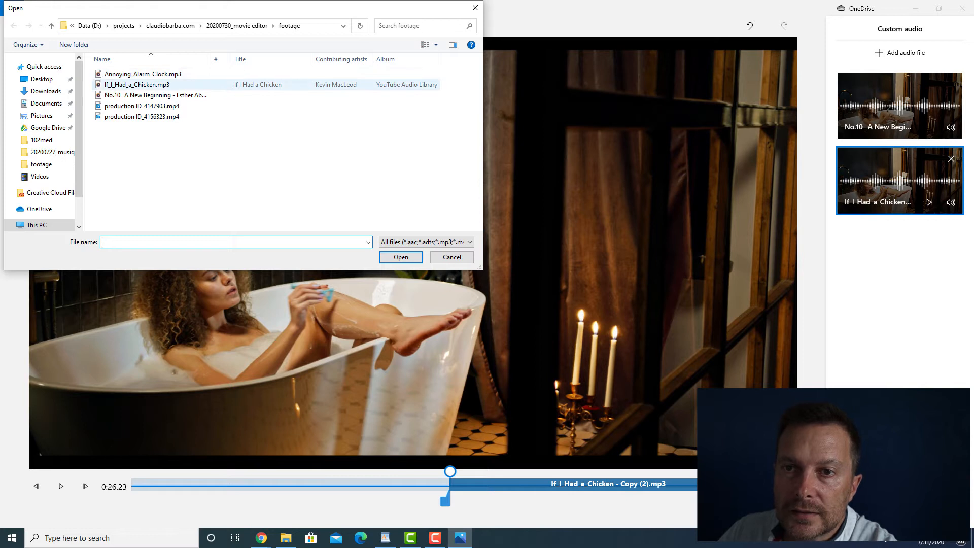
{"action": "double_click", "coordinate": [137, 84]}
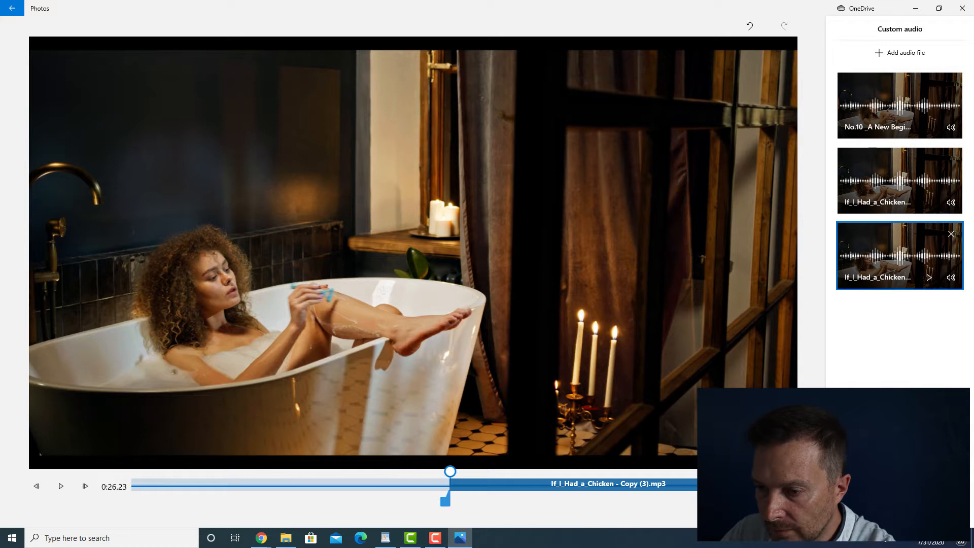
{"action": "left_click_drag", "start_coordinate": [445, 501], "coordinate": [531, 501]}
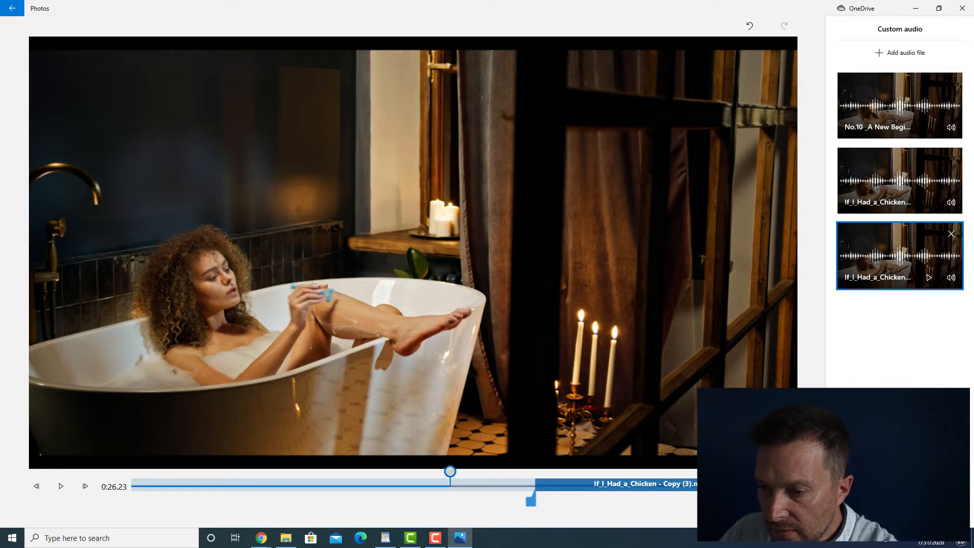
{"action": "left_click_drag", "start_coordinate": [450, 471], "coordinate": [633, 472]}
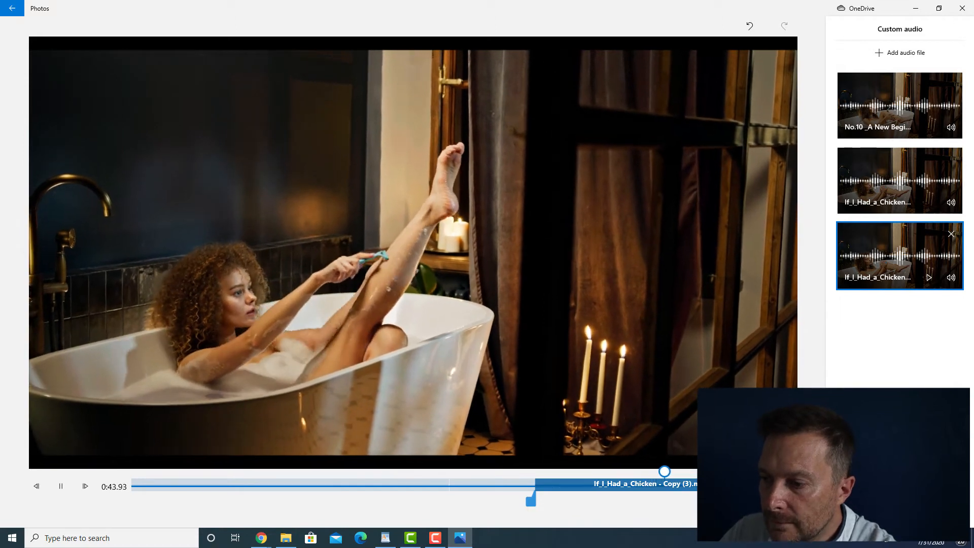
{"action": "key", "text": "space"}
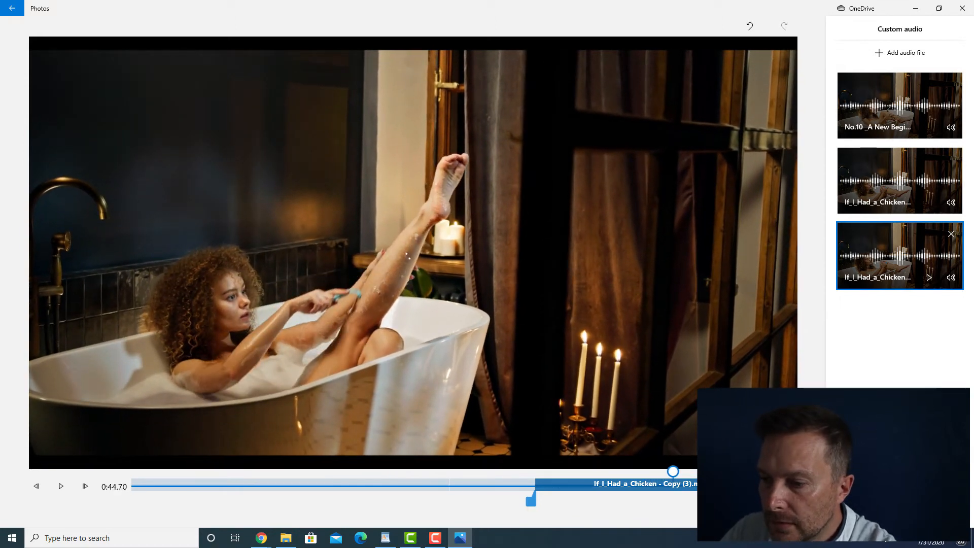
{"action": "left_click_drag", "start_coordinate": [530, 502], "coordinate": [685, 502]}
{"action": "left_click", "coordinate": [866, 510]}
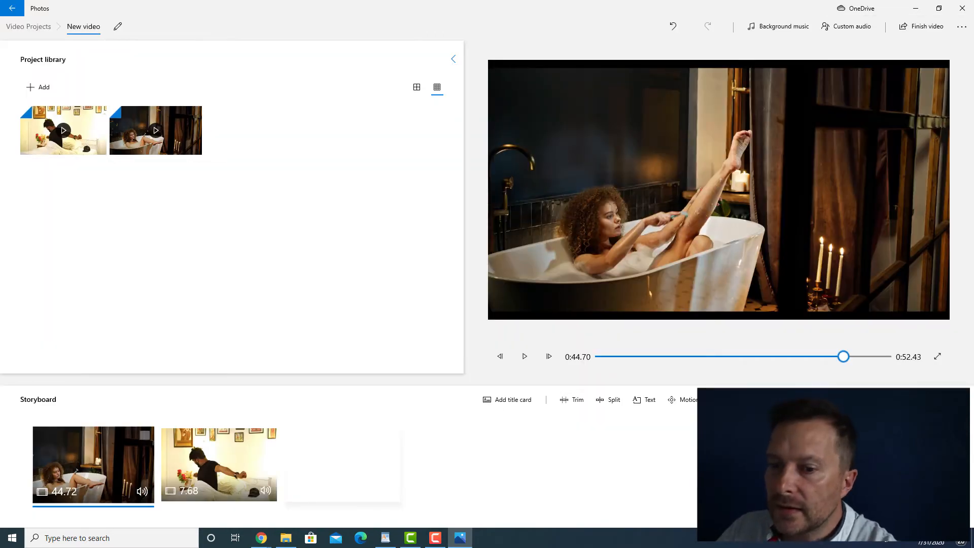
- Insert a title card before the bedroom clip and open it for text editing
{"action": "left_click", "coordinate": [219, 465]}
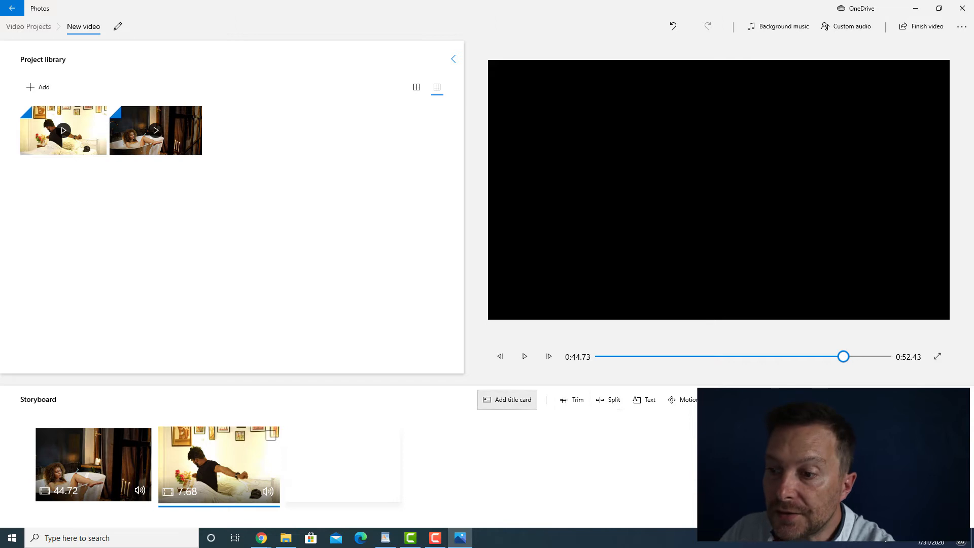
{"action": "left_click", "coordinate": [507, 399]}
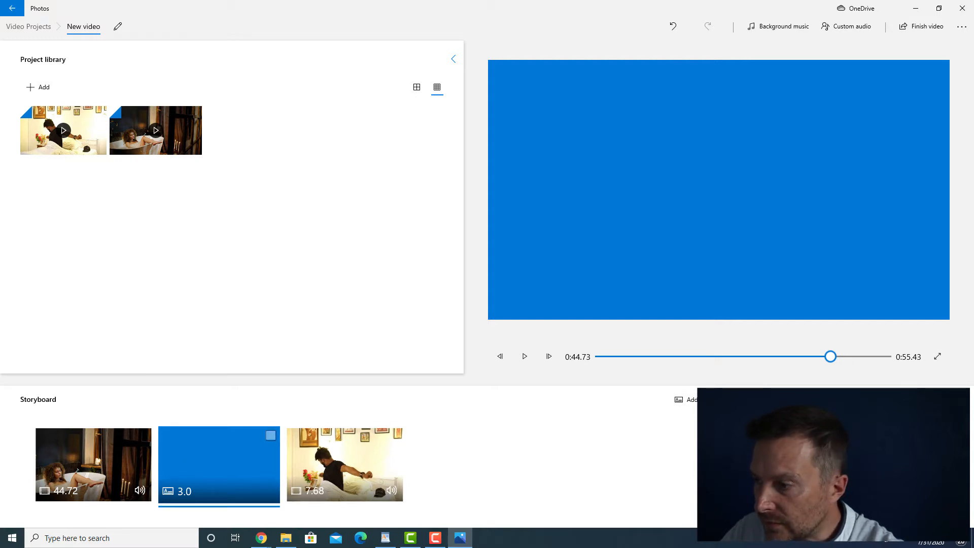
{"action": "left_click", "coordinate": [810, 399]}
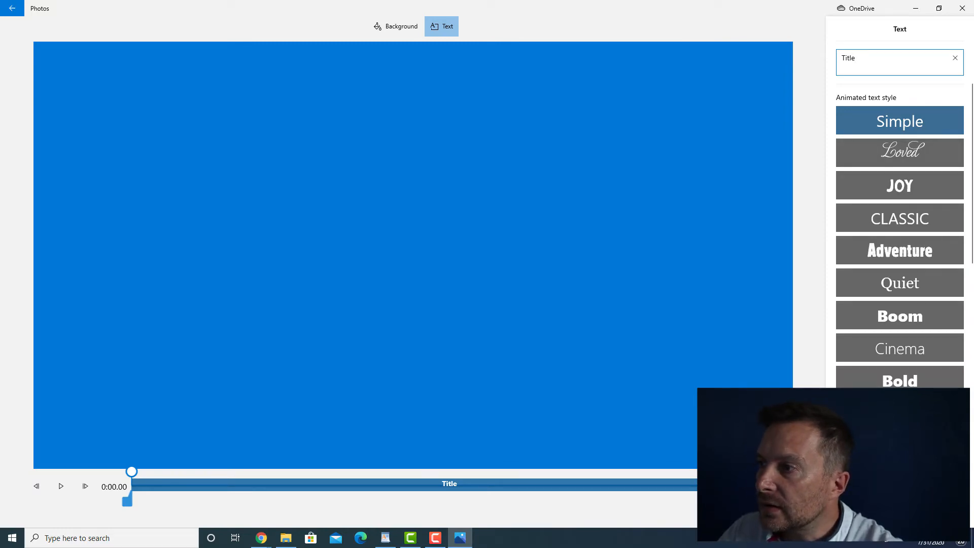
- Give the title card the Adventure text style and the text "Wake up dude!"
{"action": "left_click", "coordinate": [903, 251]}
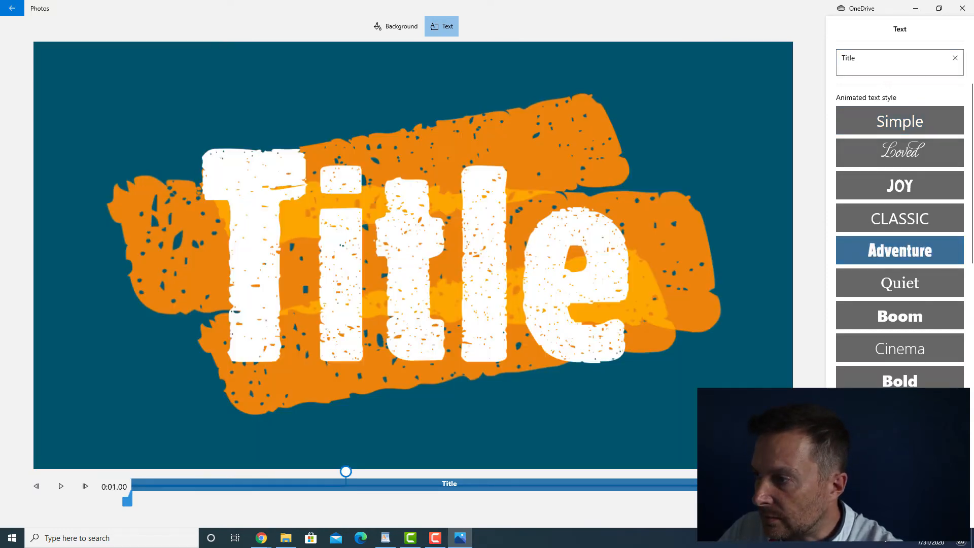
{"action": "double_click", "coordinate": [848, 58]}
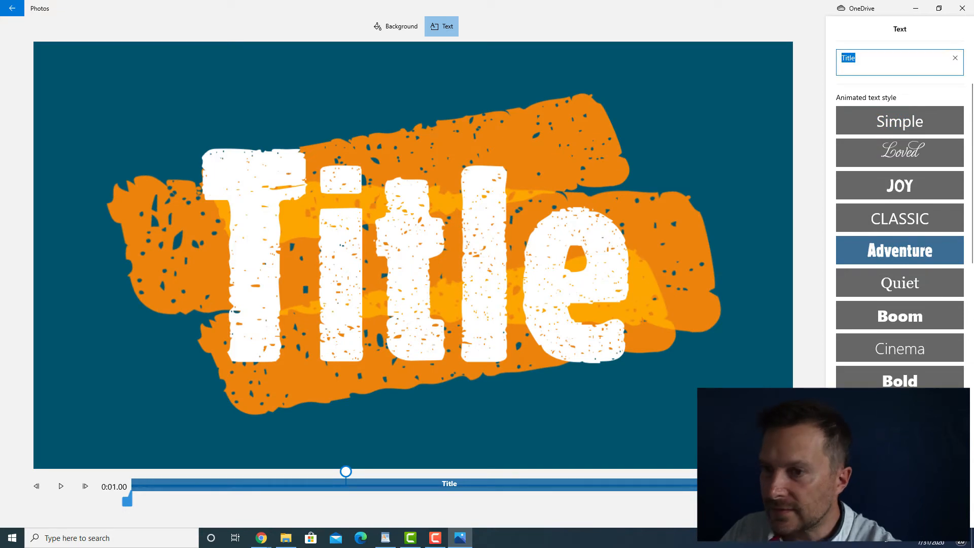
{"action": "type", "text": "Wake uo dude!"}
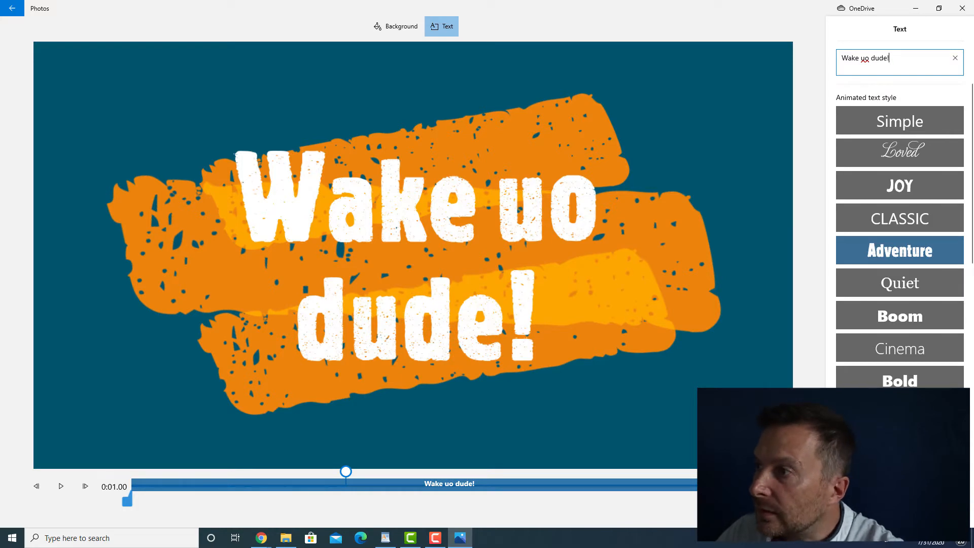
{"action": "double_click", "coordinate": [866, 57]}
{"action": "type", "text": "up"}
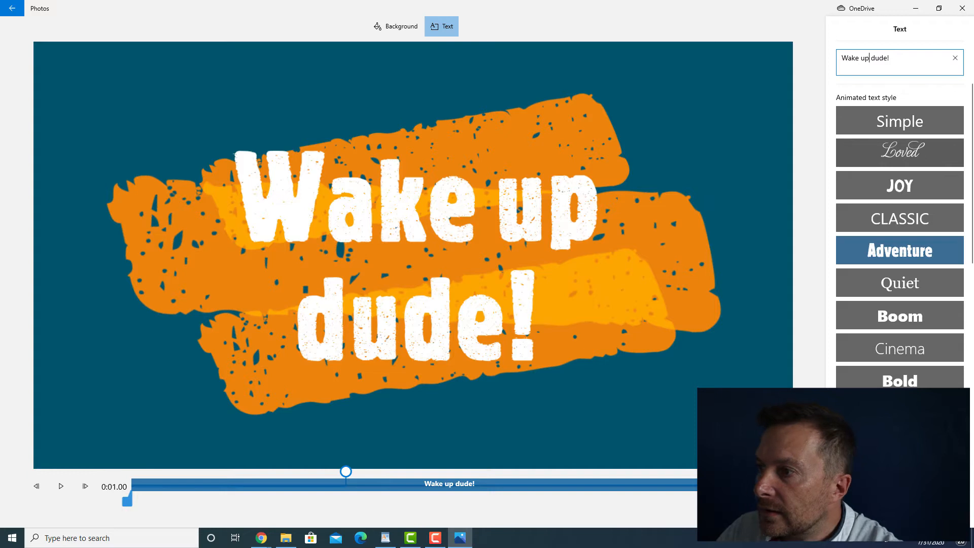
- Try other animated text styles on the title card, return to Adventure with the orange-framed layout, and finish editing the card
{"action": "left_click", "coordinate": [900, 121]}
{"action": "left_click", "coordinate": [900, 152]}
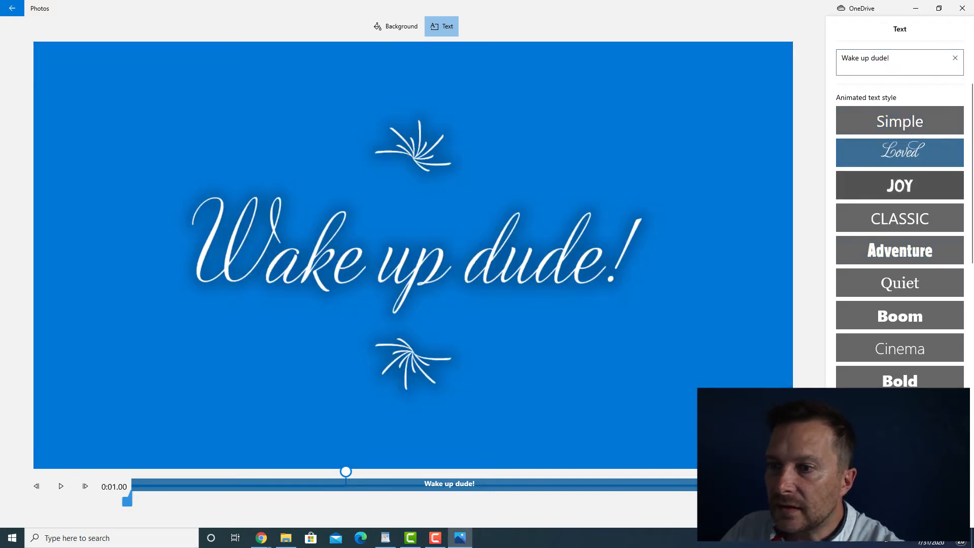
{"action": "left_click", "coordinate": [899, 185]}
{"action": "left_click", "coordinate": [900, 218]}
{"action": "left_click", "coordinate": [900, 250]}
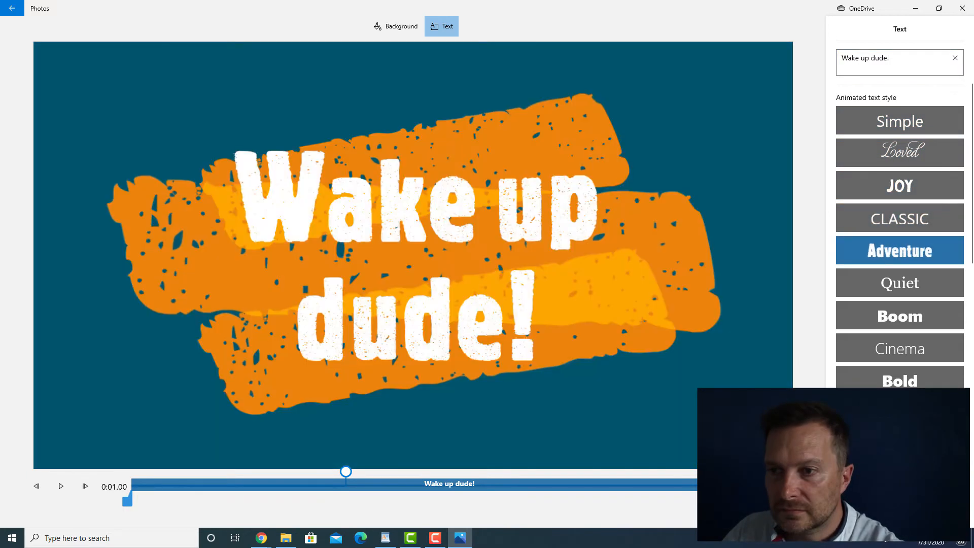
{"action": "left_click", "coordinate": [900, 282]}
{"action": "left_click", "coordinate": [899, 250]}
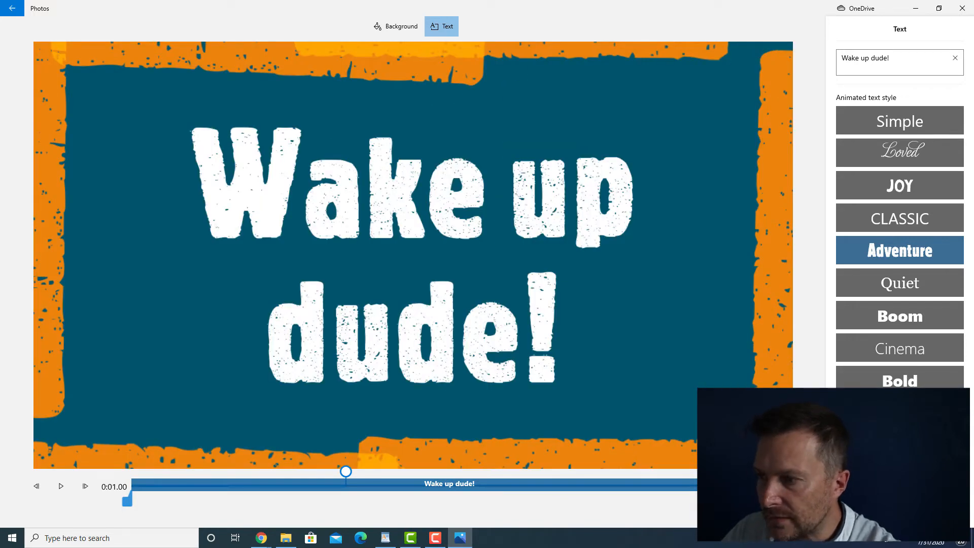
{"action": "left_click", "coordinate": [867, 511]}
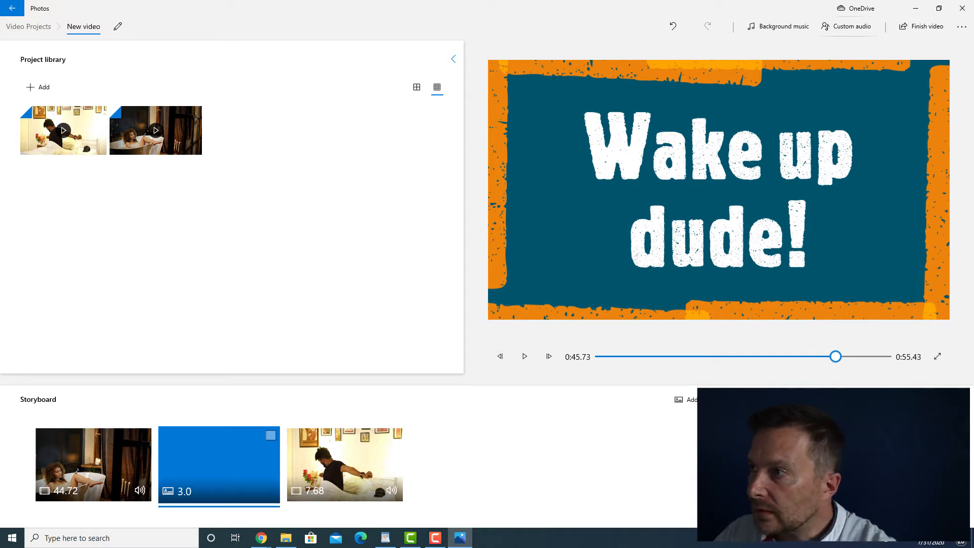
- Open the custom audio and play the transition into the title card to check how the tracks line up
{"action": "left_click", "coordinate": [846, 26]}
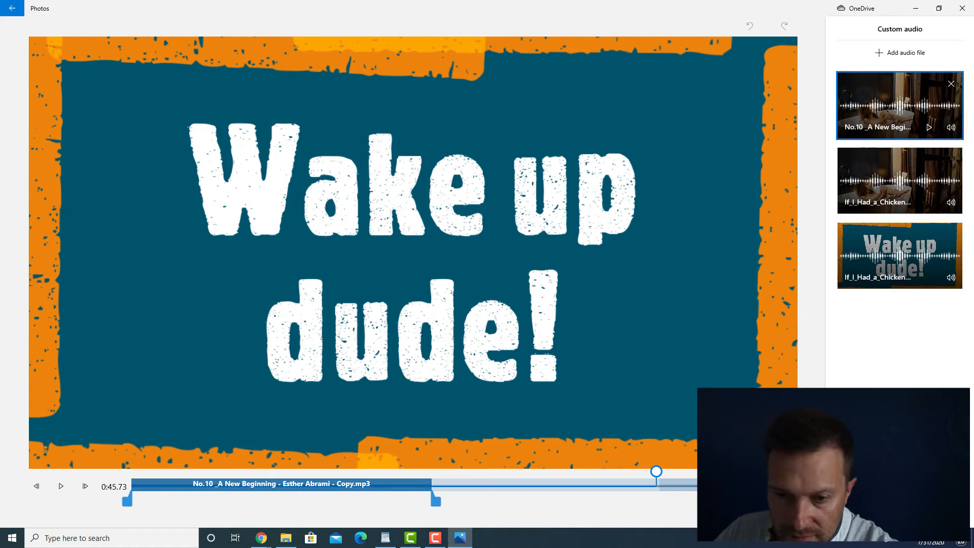
{"action": "mouse_move", "coordinate": [656, 471]}
{"action": "left_mouse_down"}
{"action": "mouse_move", "coordinate": [430, 471]}
{"action": "mouse_move", "coordinate": [659, 471]}
{"action": "mouse_move", "coordinate": [639, 471]}
{"action": "left_mouse_up"}
{"action": "key", "text": "space"}
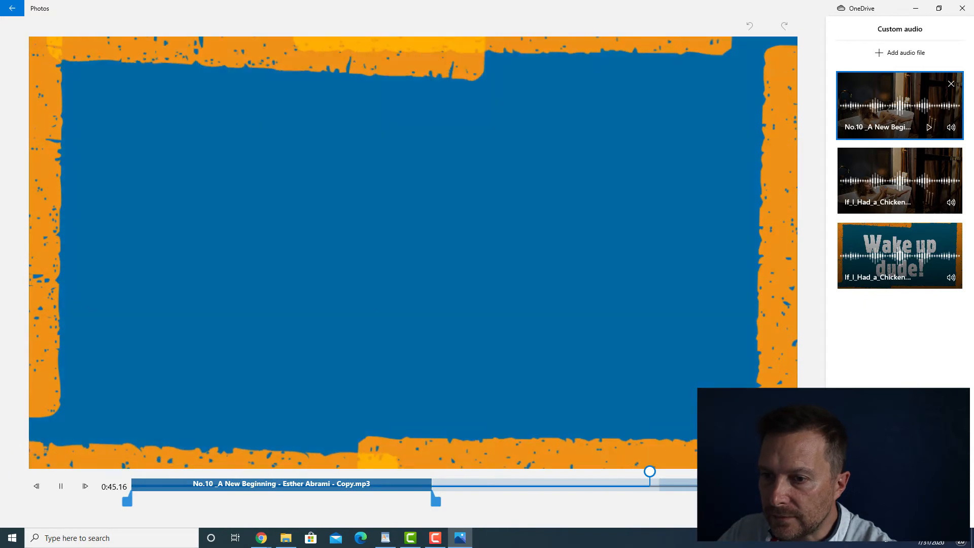
{"action": "key", "text": "space"}
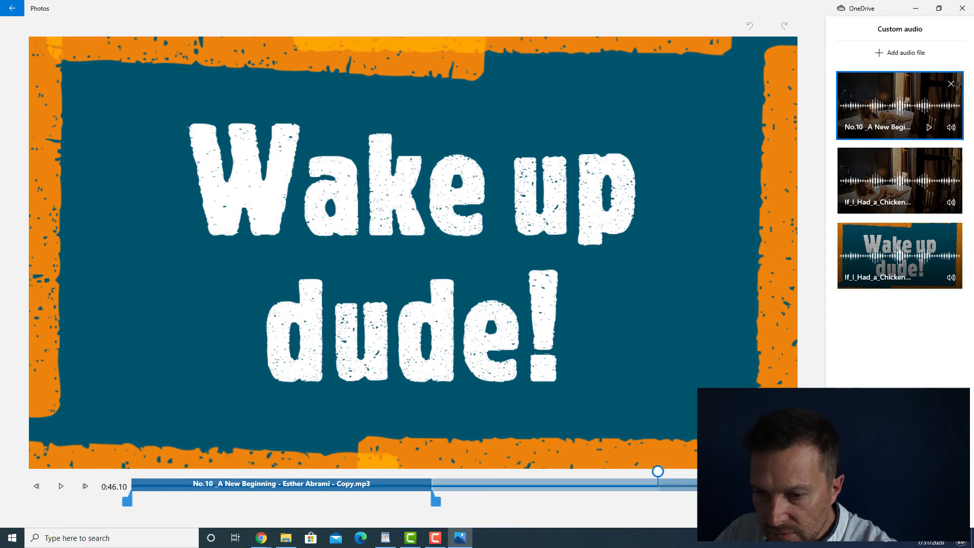
- Move the start of the first If_I_Had_a_Chicken.mp3 to just after the title card and place the No.10 track at the movie's beginning
{"action": "left_click", "coordinate": [899, 255]}
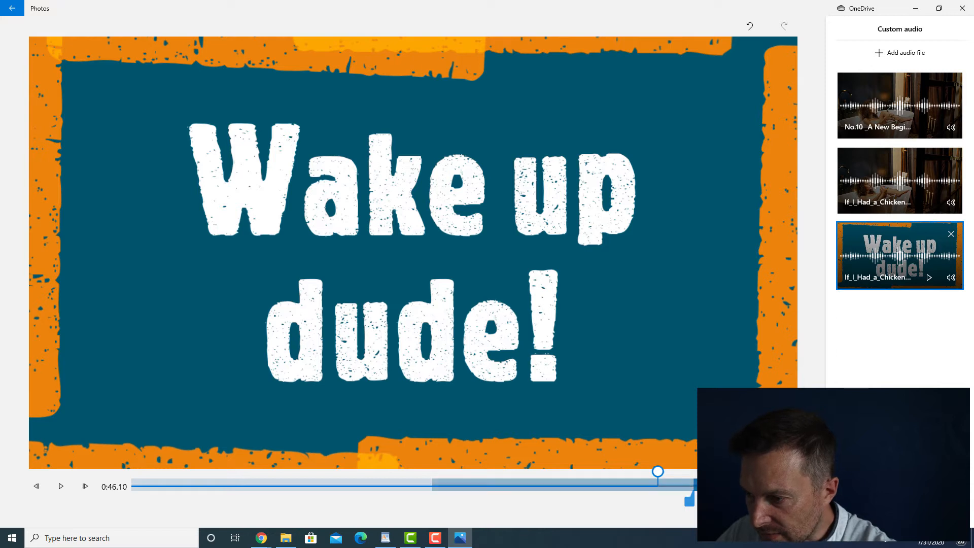
{"action": "left_click", "coordinate": [899, 180]}
{"action": "left_click_drag", "start_coordinate": [428, 501], "coordinate": [678, 501]}
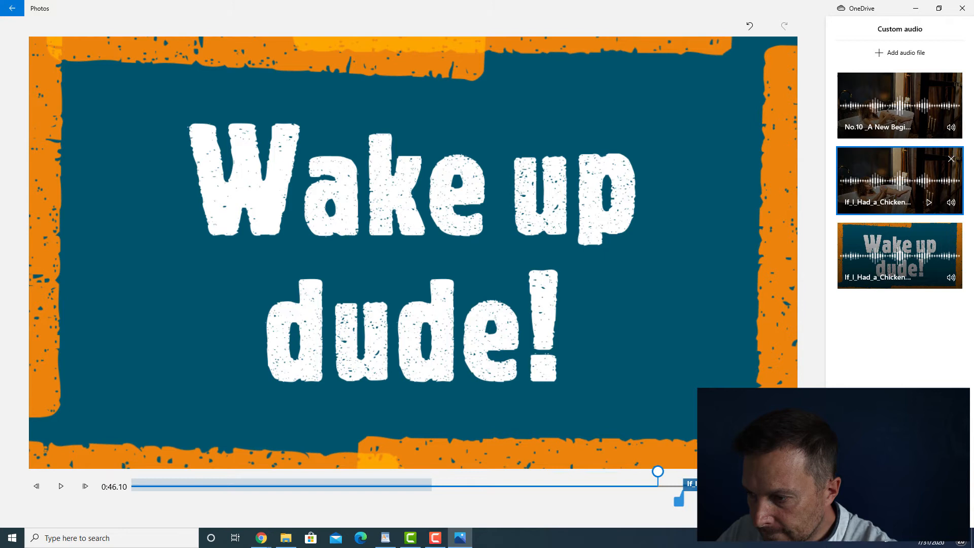
{"action": "left_click", "coordinate": [899, 105]}
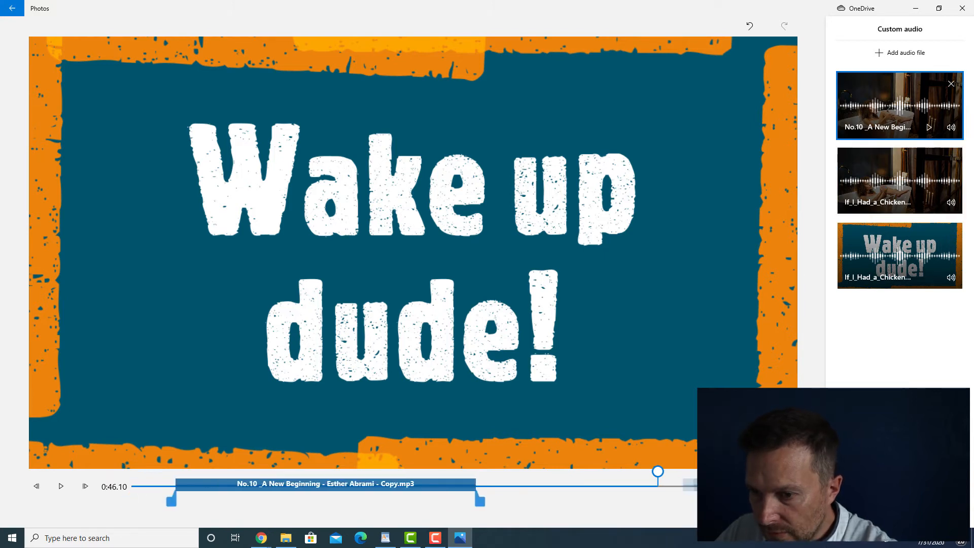
{"action": "left_click_drag", "start_coordinate": [304, 485], "coordinate": [282, 485]}
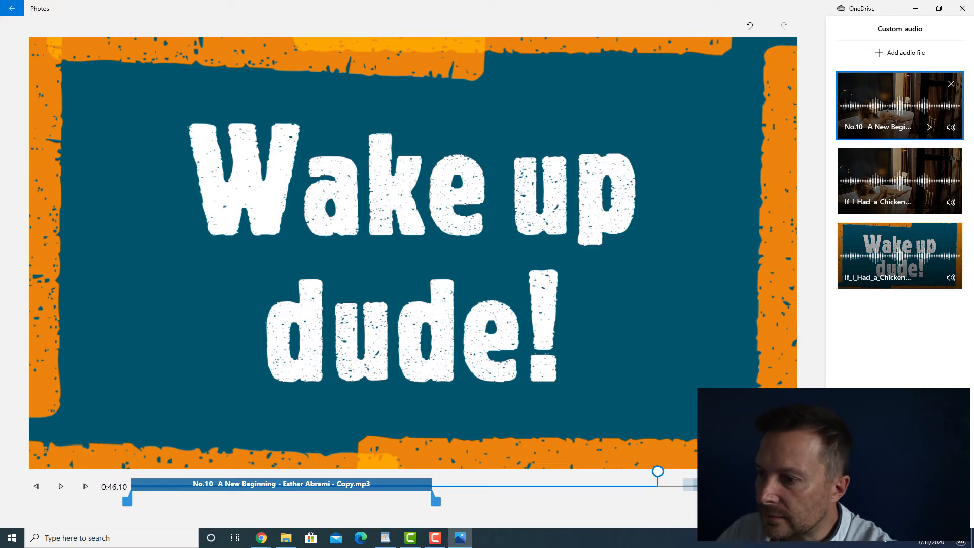
- Remove the duplicate If_I_Had_a_Chicken.mp3 track from the custom audio
{"action": "left_click", "coordinate": [900, 255]}
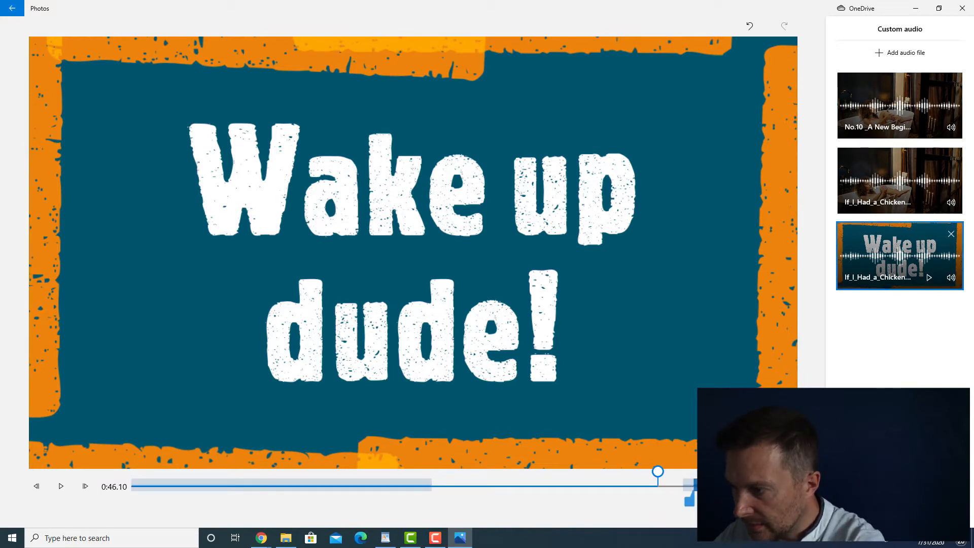
{"action": "left_click_drag", "start_coordinate": [731, 485], "coordinate": [604, 484]}
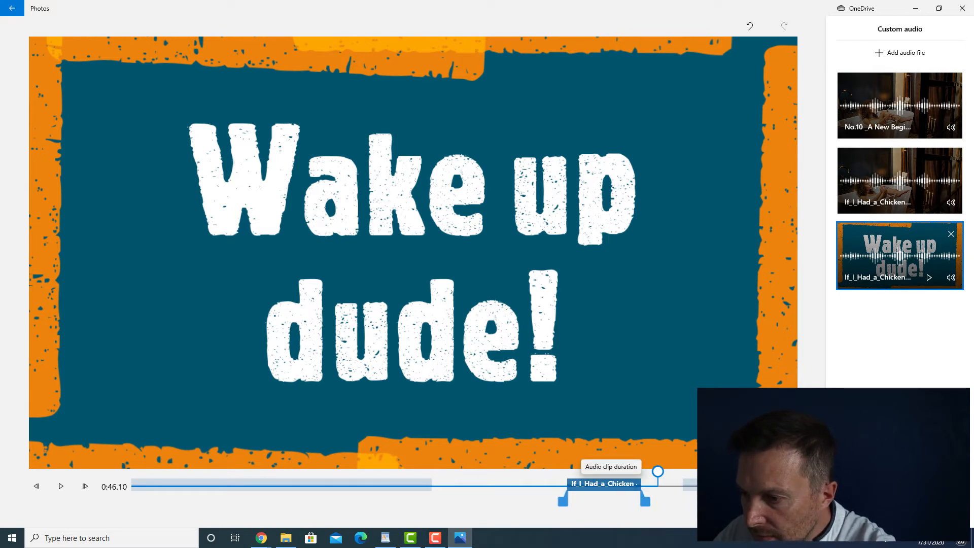
{"action": "left_click", "coordinate": [951, 234]}
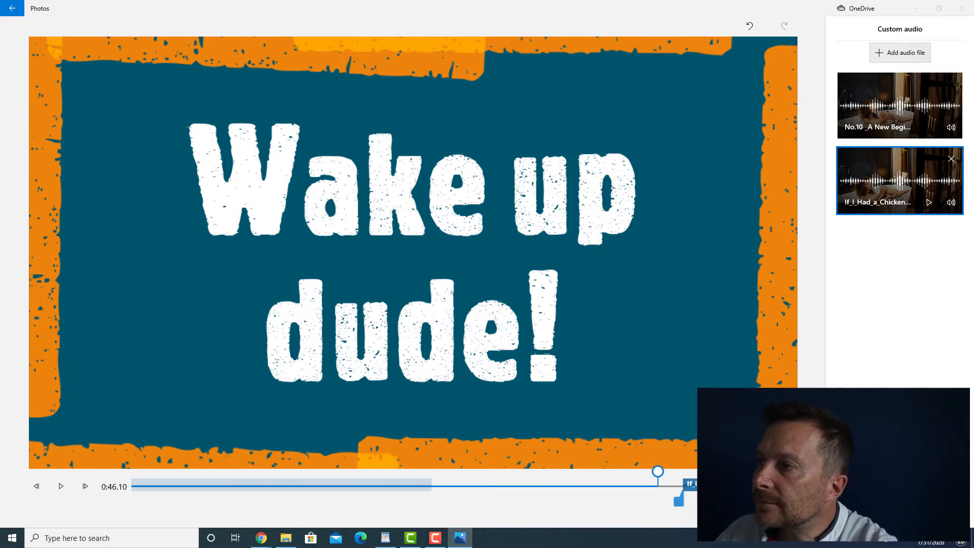
- Add Annoying_Alarm_Clock.mp3 as custom audio and move it to start just before the title card
{"action": "left_click", "coordinate": [900, 53]}
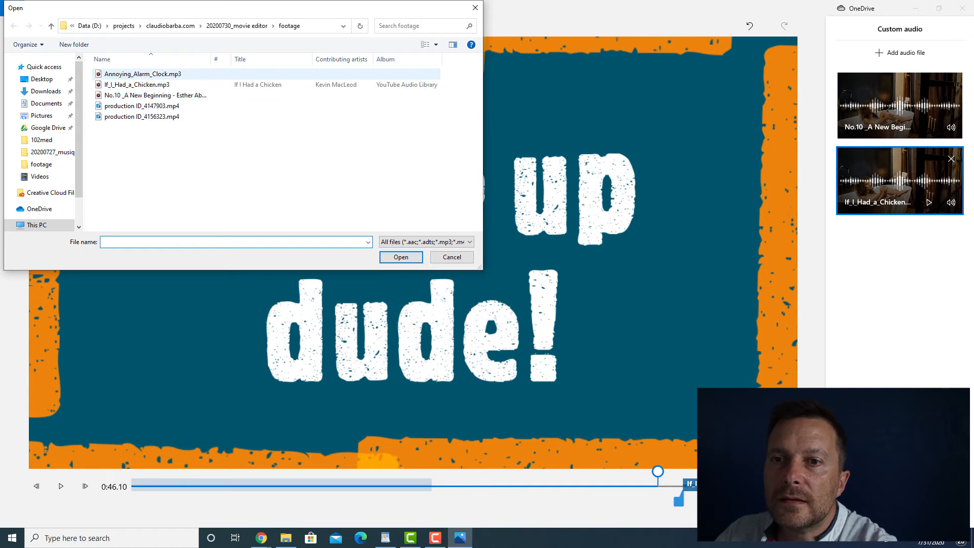
{"action": "double_click", "coordinate": [142, 74]}
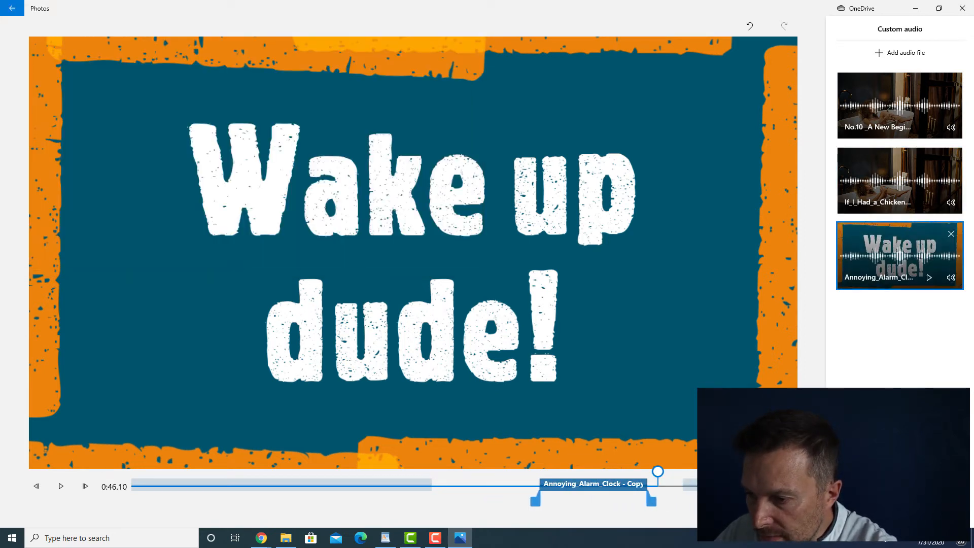
{"action": "left_click_drag", "start_coordinate": [657, 472], "coordinate": [728, 483]}
{"action": "key", "text": "space"}
- Extend the No.10 track to end at 0:45.00 and shorten the end of the Annoying_Alarm_Clock track
{"action": "left_click", "coordinate": [324, 484]}
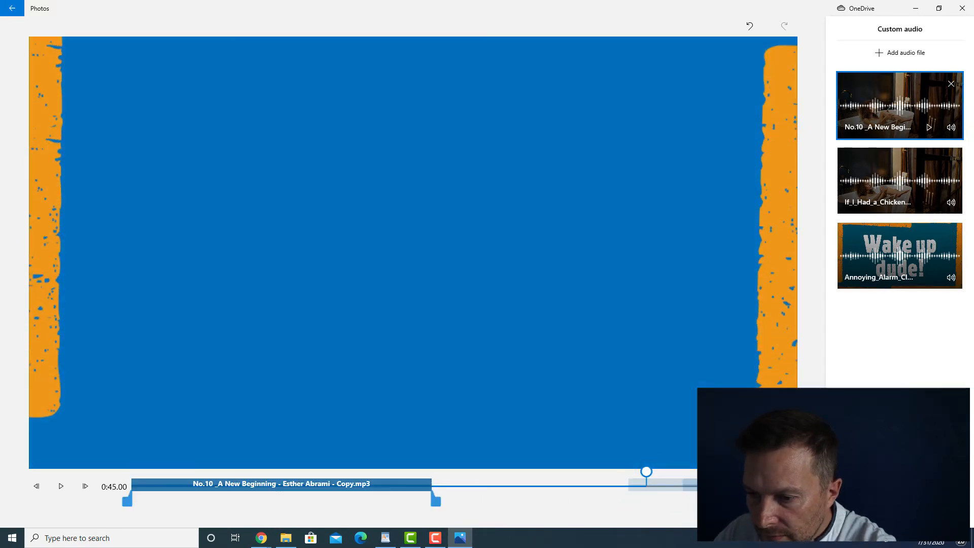
{"action": "left_click_drag", "start_coordinate": [435, 501], "coordinate": [650, 501]}
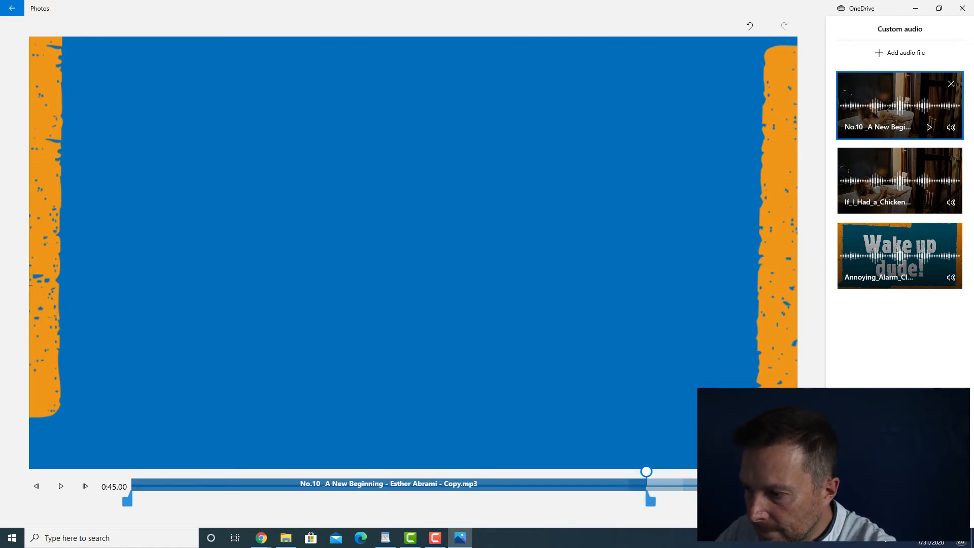
{"action": "left_click", "coordinate": [900, 256]}
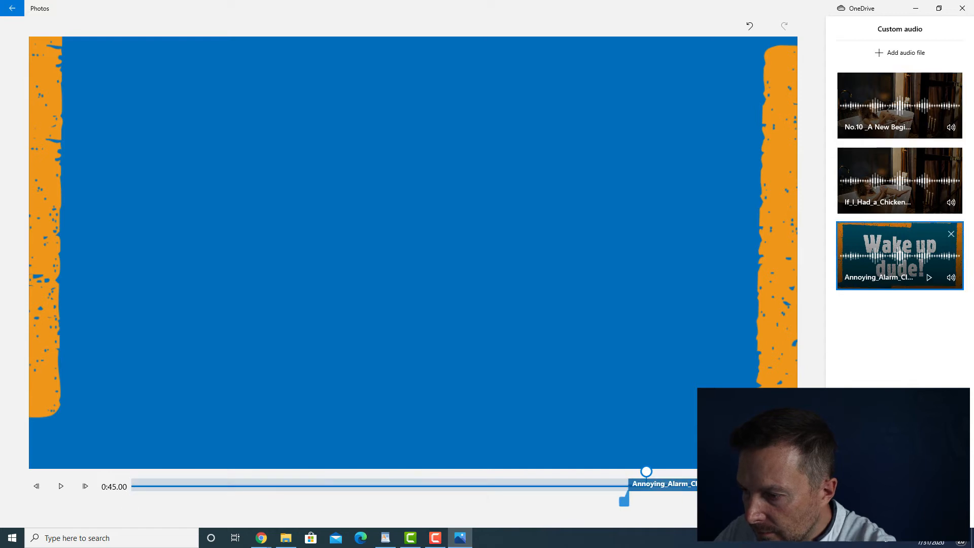
{"action": "left_click_drag", "start_coordinate": [702, 501], "coordinate": [699, 501]}
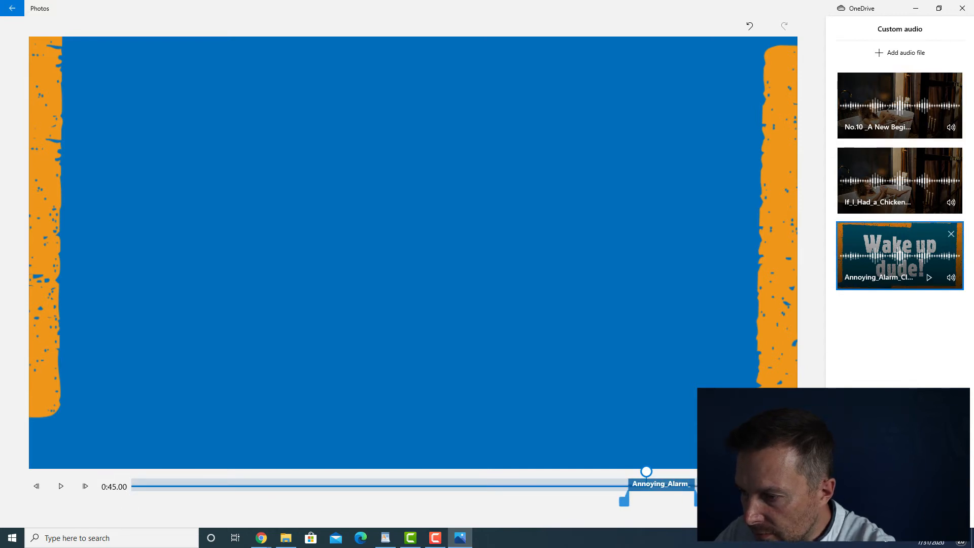
- Play the end of the title card to check the alarm sound, and finish the custom audio
{"action": "left_click_drag", "start_coordinate": [647, 472], "coordinate": [679, 472]}
{"action": "key", "text": "space"}
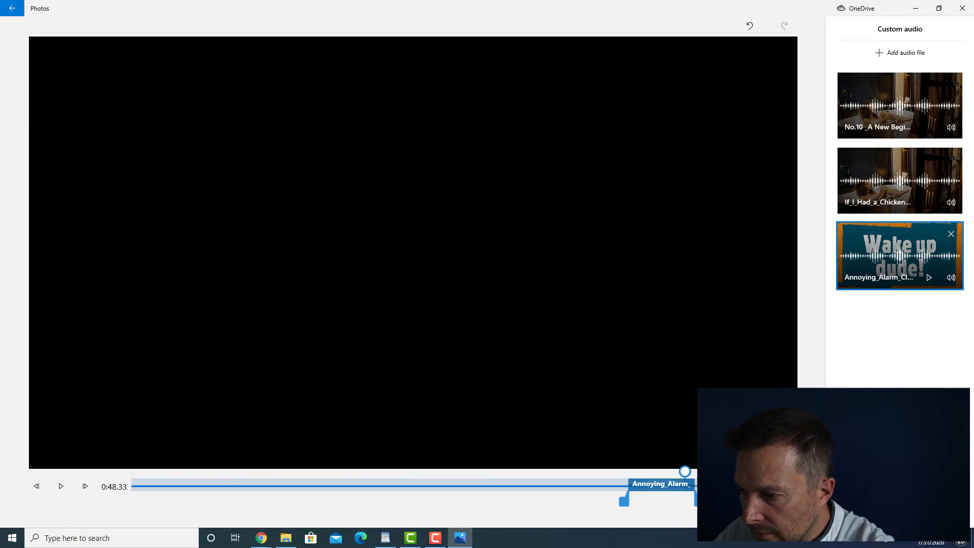
{"action": "left_click", "coordinate": [865, 511]}
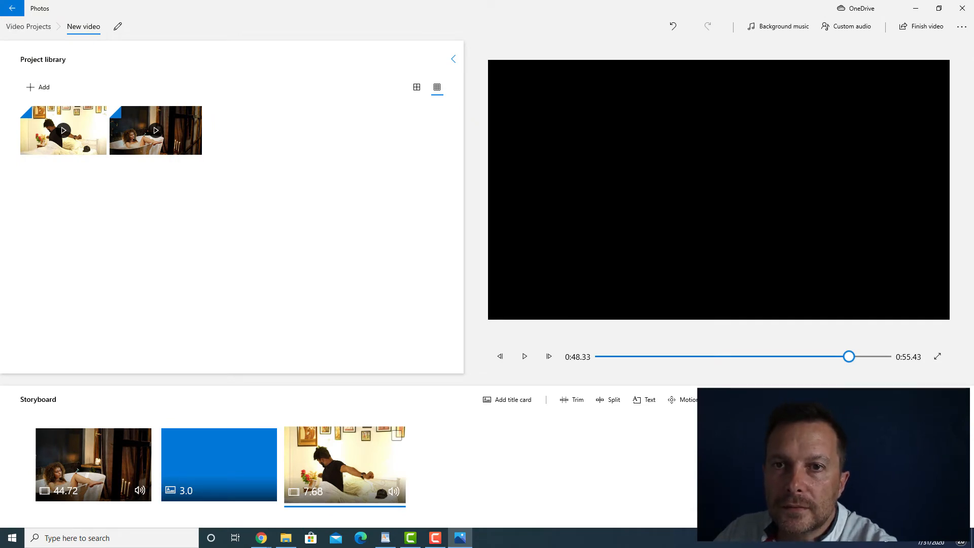
- Return to the video projects list, close and relaunch Video Editor, and reopen the "New video" project
{"action": "left_click", "coordinate": [28, 27]}
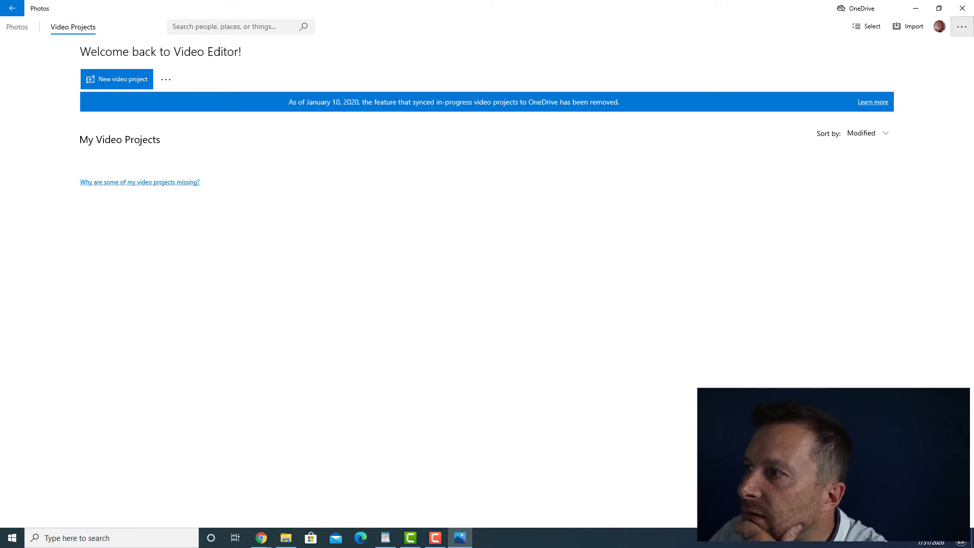
{"action": "left_click", "coordinate": [962, 26]}
{"action": "left_click", "coordinate": [924, 47]}
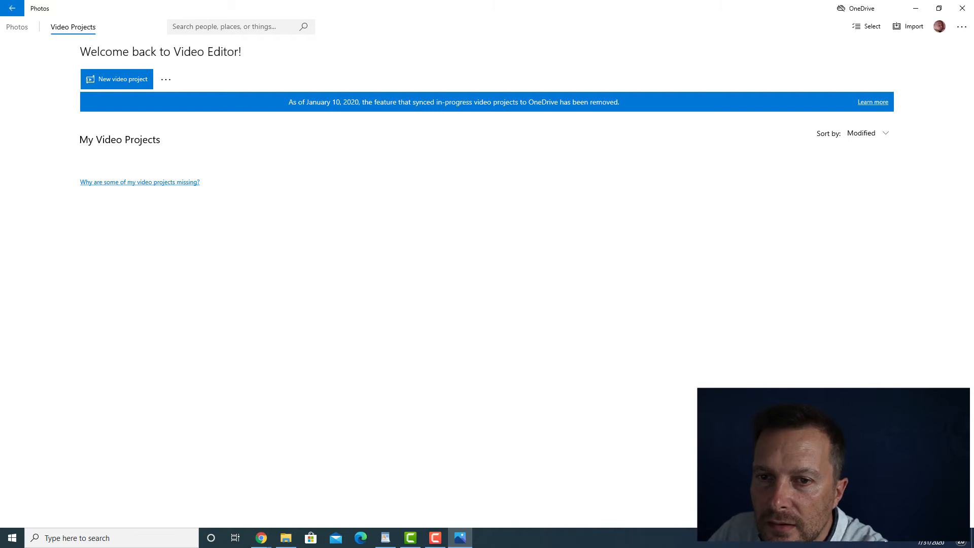
{"action": "left_click", "coordinate": [961, 8]}
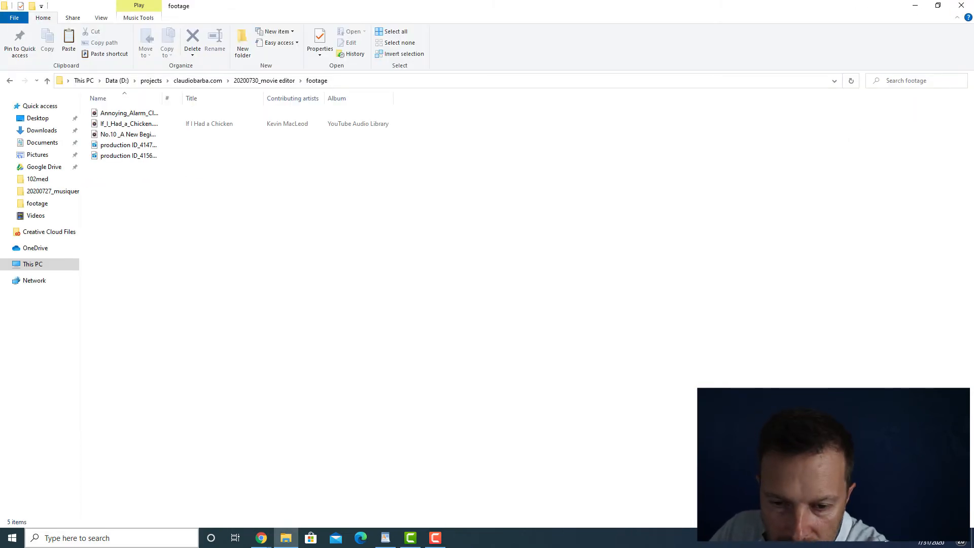
{"action": "key", "text": "super"}
{"action": "type", "text": "video"}
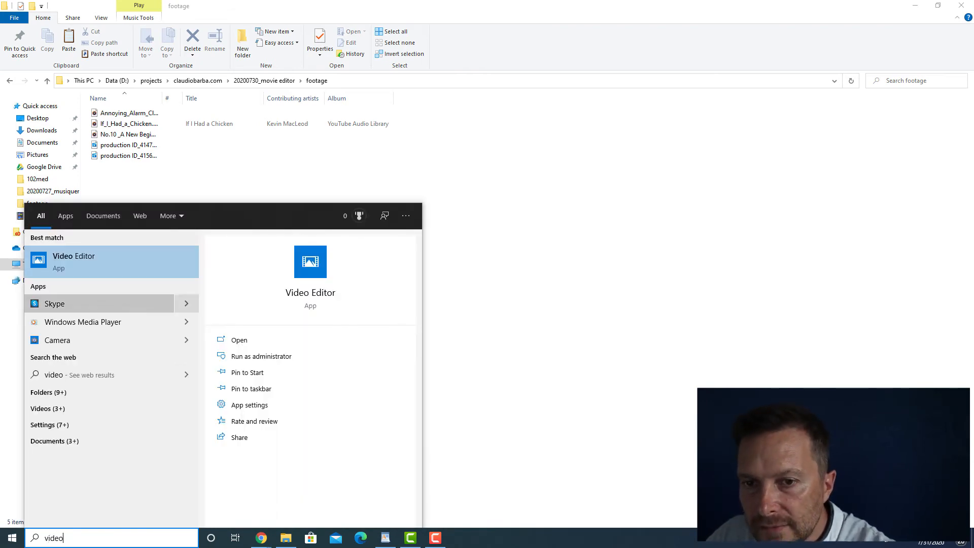
{"action": "key", "text": "Return"}
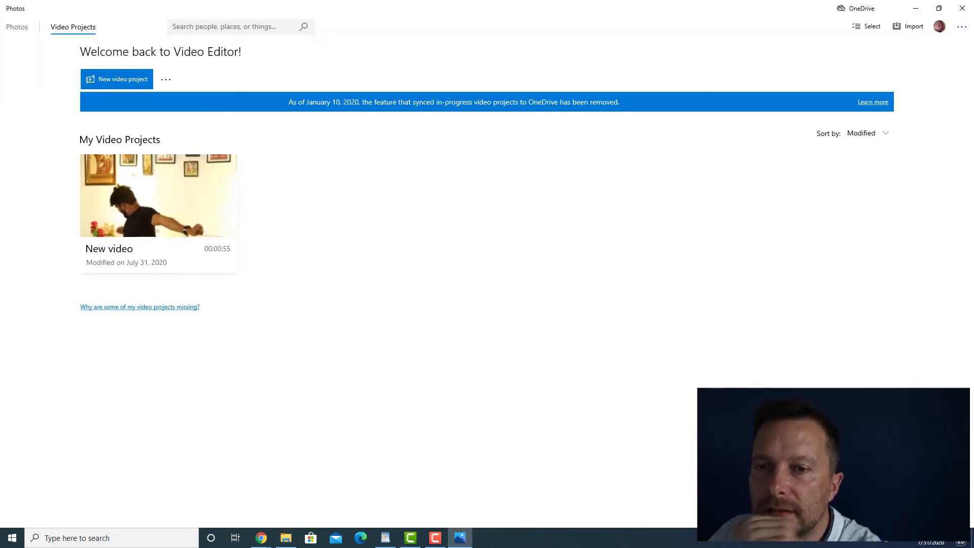
{"action": "left_click", "coordinate": [158, 203]}
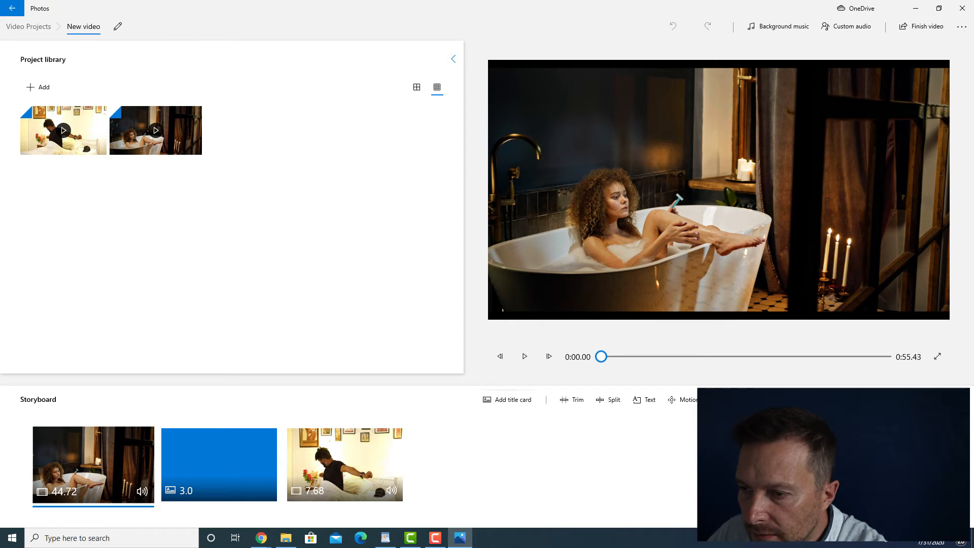
- Play the whole movie and review the opening seconds of the bathtub clip
{"action": "left_click", "coordinate": [524, 356]}
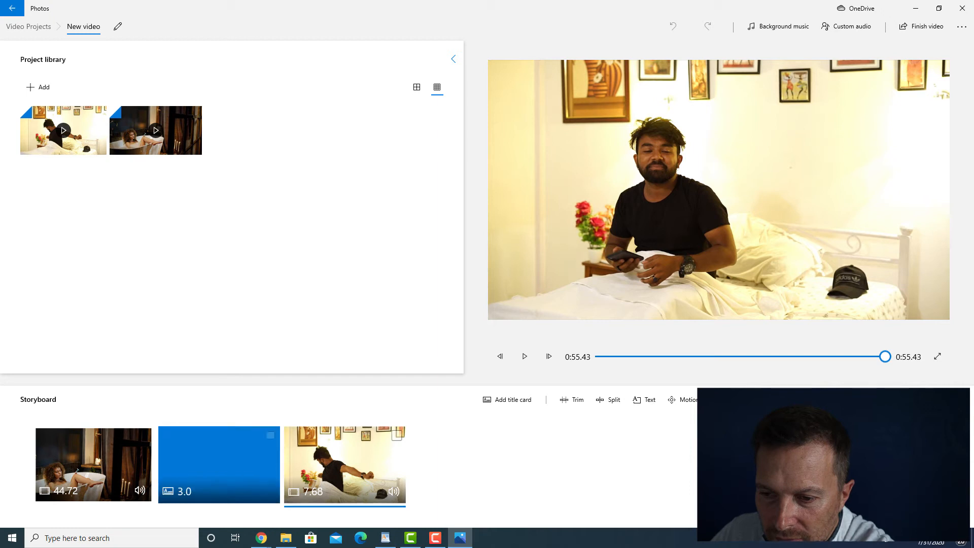
{"action": "left_click", "coordinate": [94, 465]}
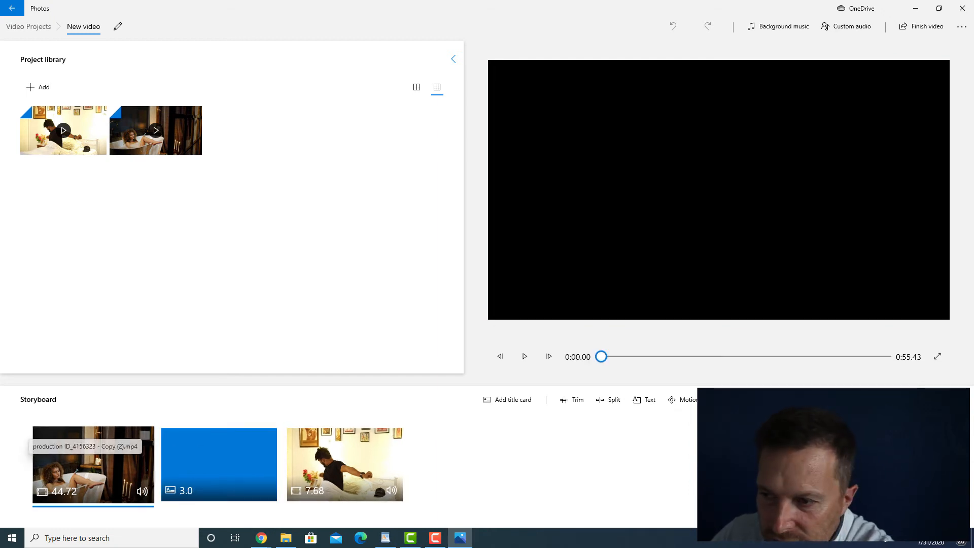
{"action": "left_click", "coordinate": [649, 356]}
{"action": "left_click_drag", "start_coordinate": [649, 357], "coordinate": [619, 356]}
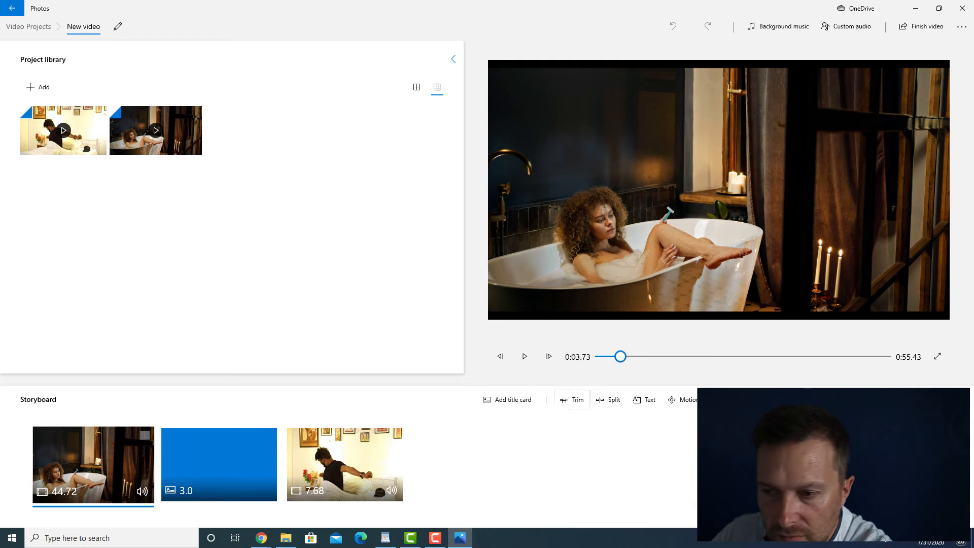
{"action": "left_click_drag", "start_coordinate": [620, 356], "coordinate": [616, 356]}
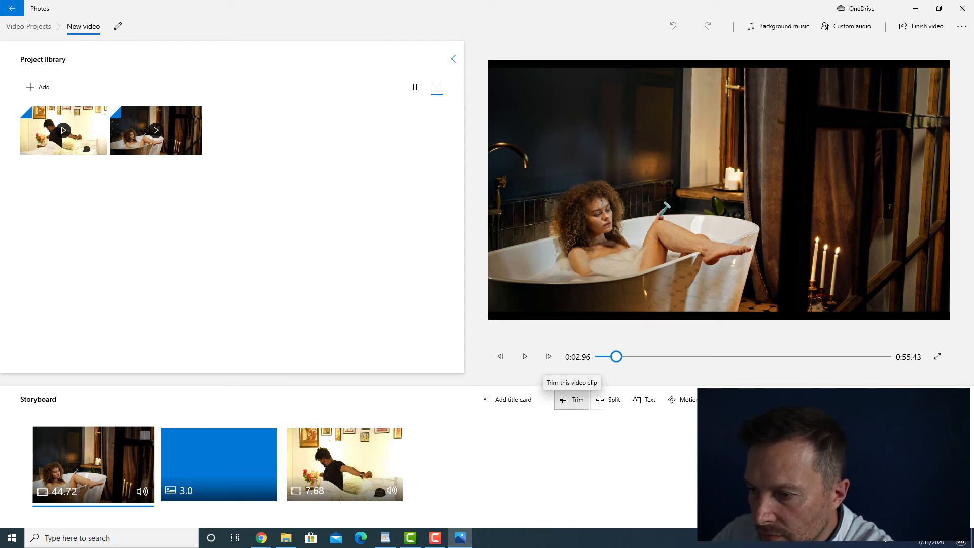
- Trim the bathtub clip at both ends to a length of 14.90 seconds, starting at about 0:12
{"action": "left_click", "coordinate": [572, 400]}
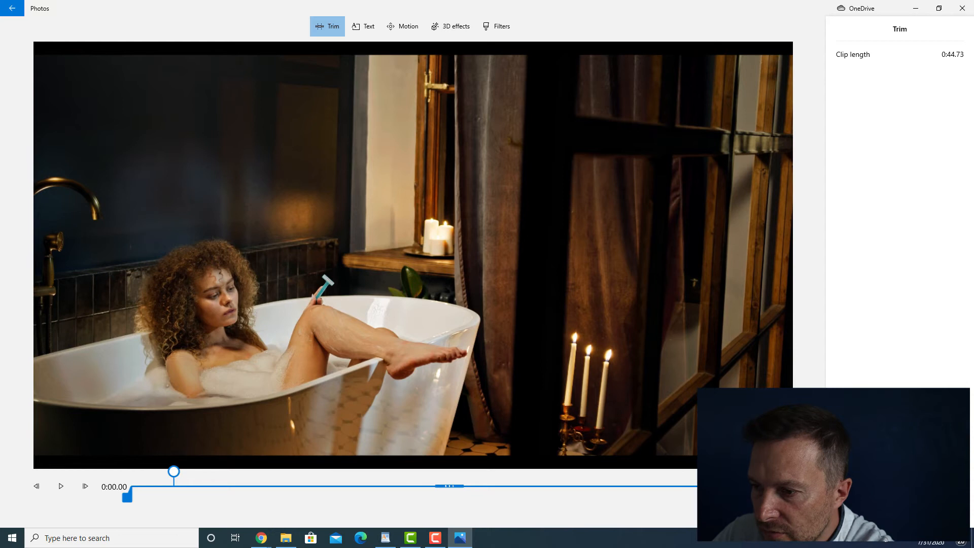
{"action": "left_click_drag", "start_coordinate": [127, 495], "coordinate": [245, 495]}
{"action": "left_click_drag", "start_coordinate": [779, 496], "coordinate": [520, 496]}
{"action": "left_click_drag", "start_coordinate": [245, 495], "coordinate": [300, 495]}
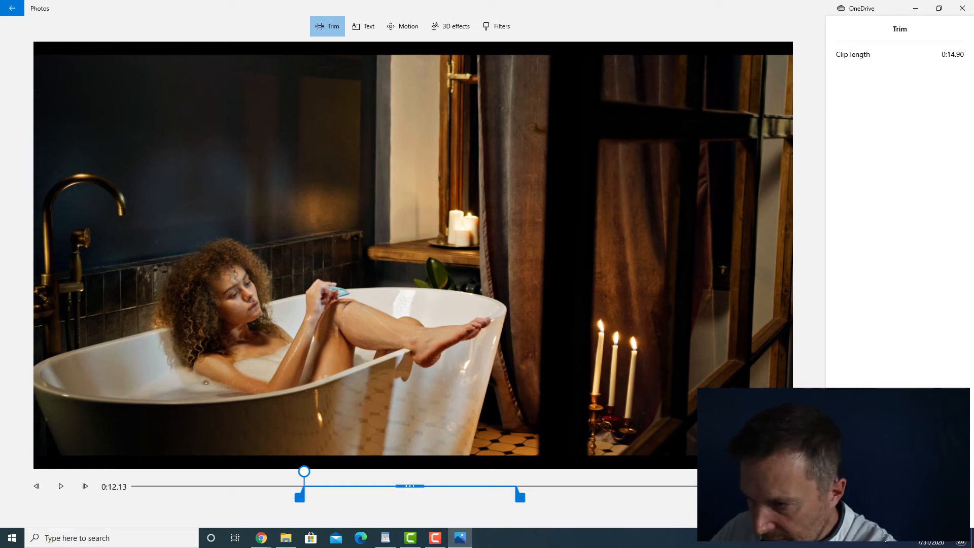
{"action": "left_click", "coordinate": [866, 511]}
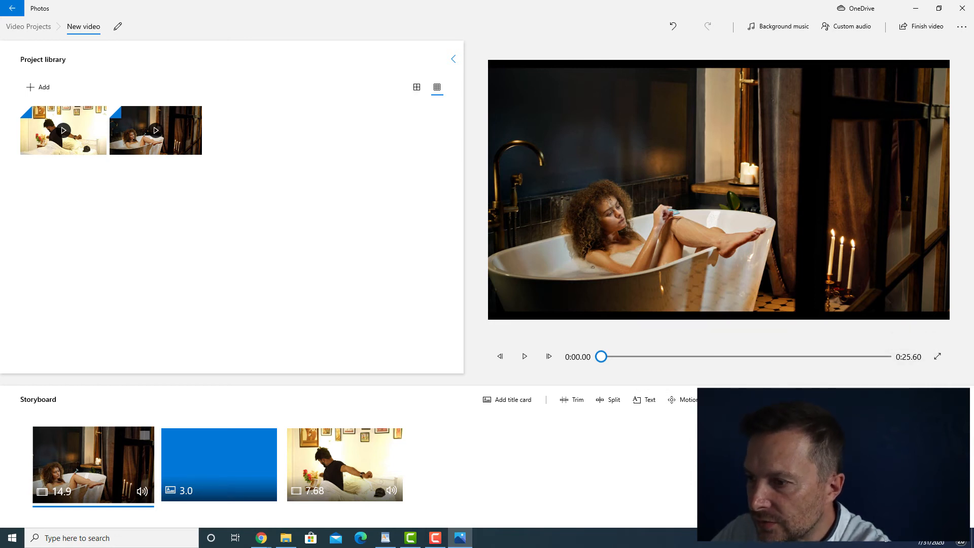
- Reopen the custom audio, shorten the No.10 _A New Beginning track to end around 0:11, and start the If_I_Had_a_Chicken track around 0:22
{"action": "left_click", "coordinate": [846, 26]}
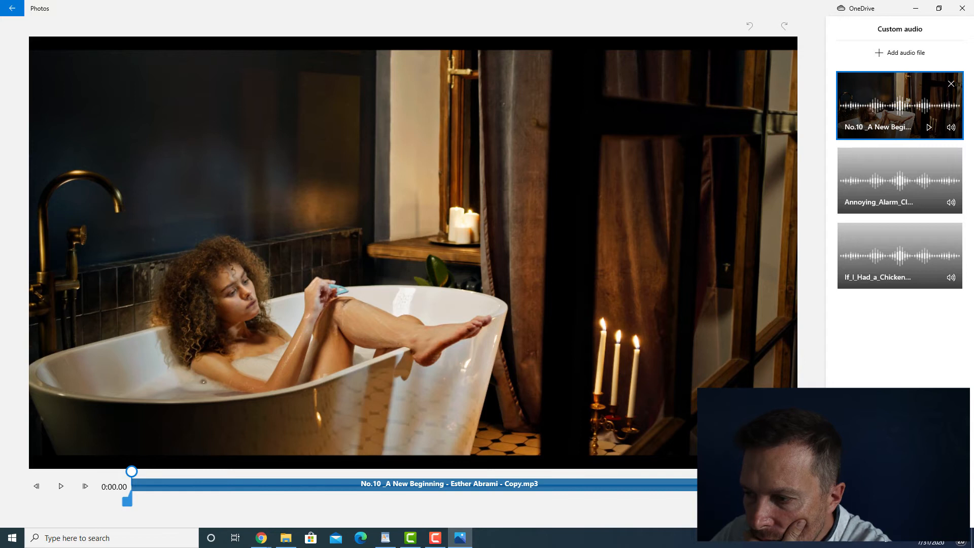
{"action": "left_click_drag", "start_coordinate": [772, 501], "coordinate": [415, 502]}
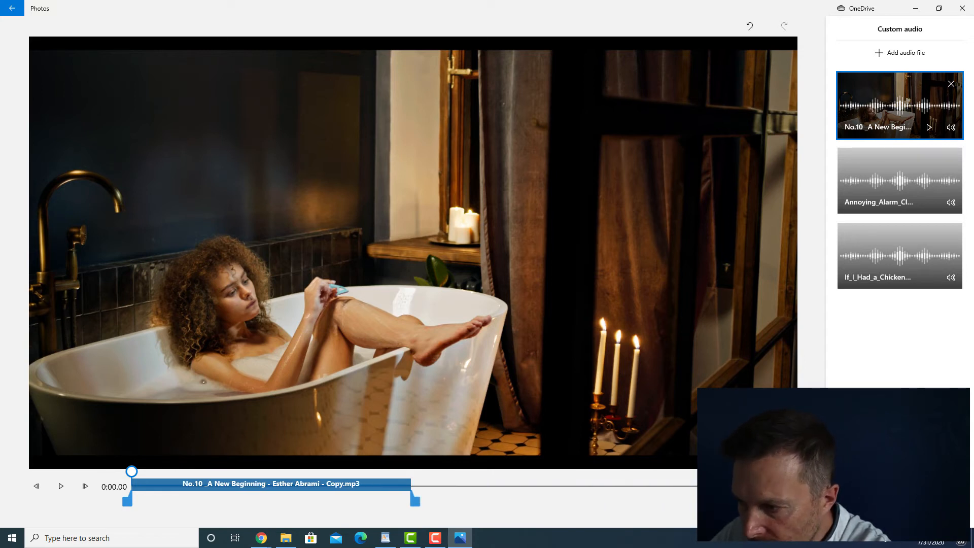
{"action": "left_click", "coordinate": [900, 255]}
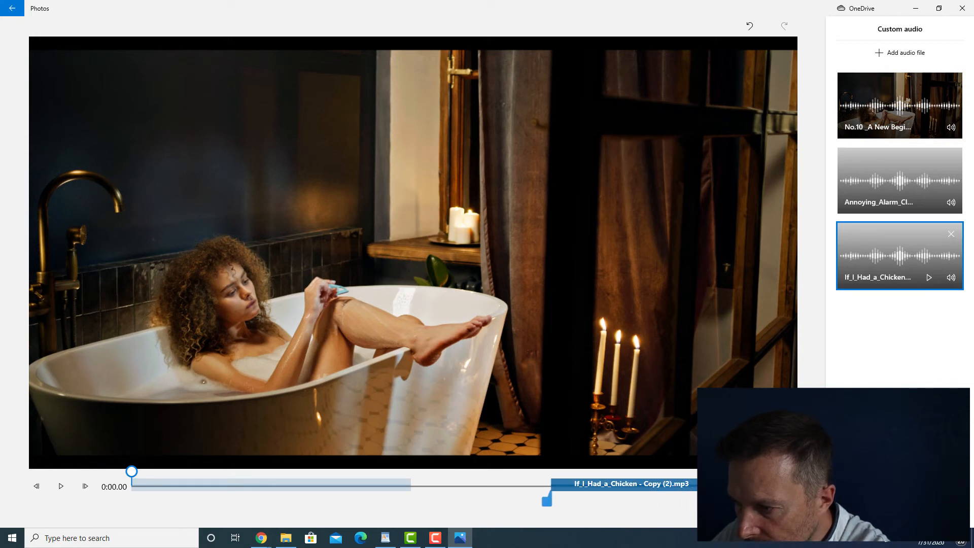
{"action": "left_click_drag", "start_coordinate": [711, 484], "coordinate": [671, 500]}
{"action": "left_click", "coordinate": [598, 484]}
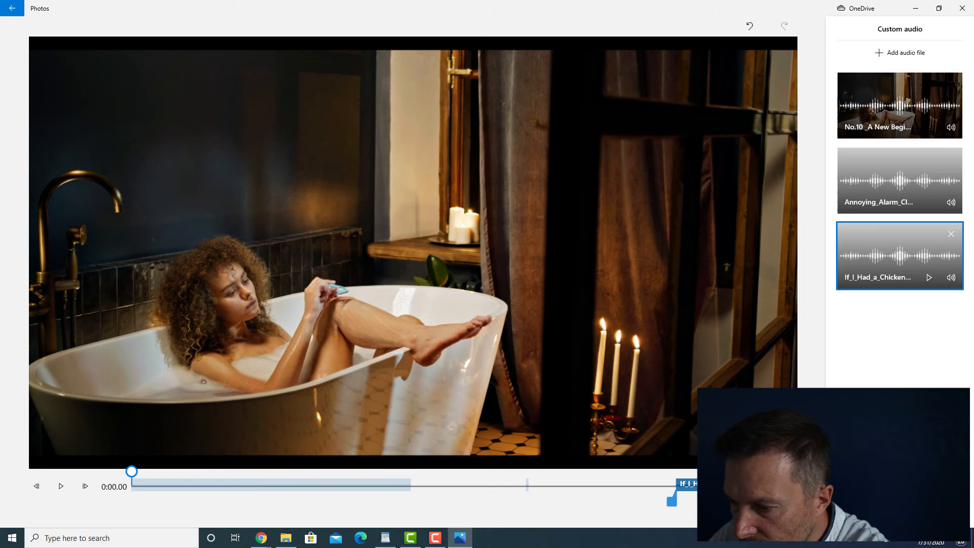
- Reposition and lengthen the Annoying_Alarm_Clock track so that it runs from about 0:17 to 0:21
{"action": "left_click", "coordinate": [899, 181]}
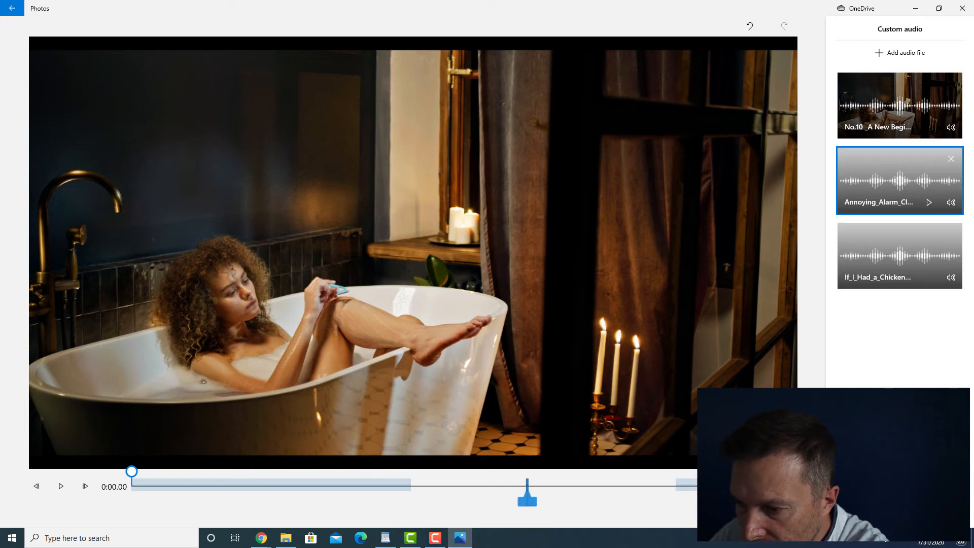
{"action": "left_click_drag", "start_coordinate": [574, 484], "coordinate": [613, 484]}
{"action": "left_click", "coordinate": [706, 484]}
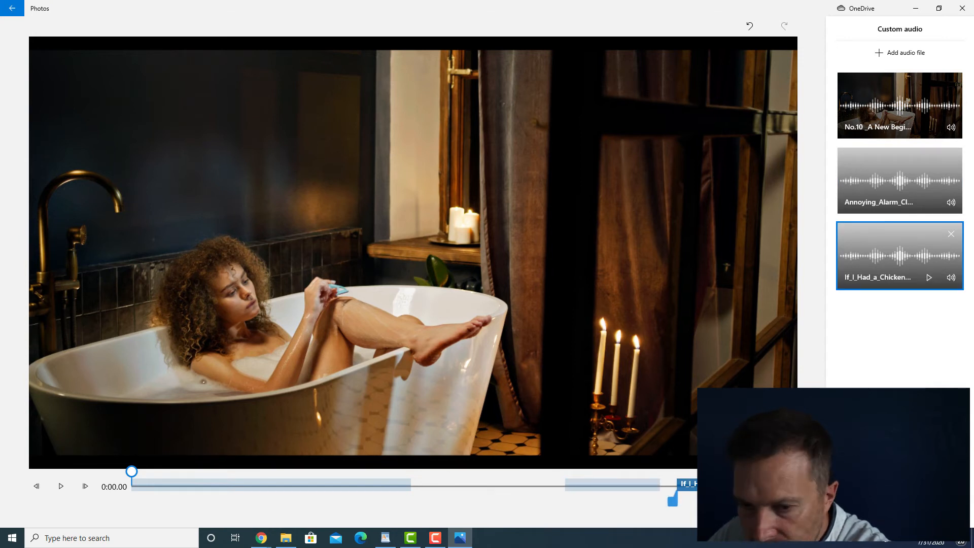
- Locate the title card in the preview and extend the No.10 _A New Beginning track to end around 0:15.7
{"action": "left_click_drag", "start_coordinate": [131, 472], "coordinate": [571, 471]}
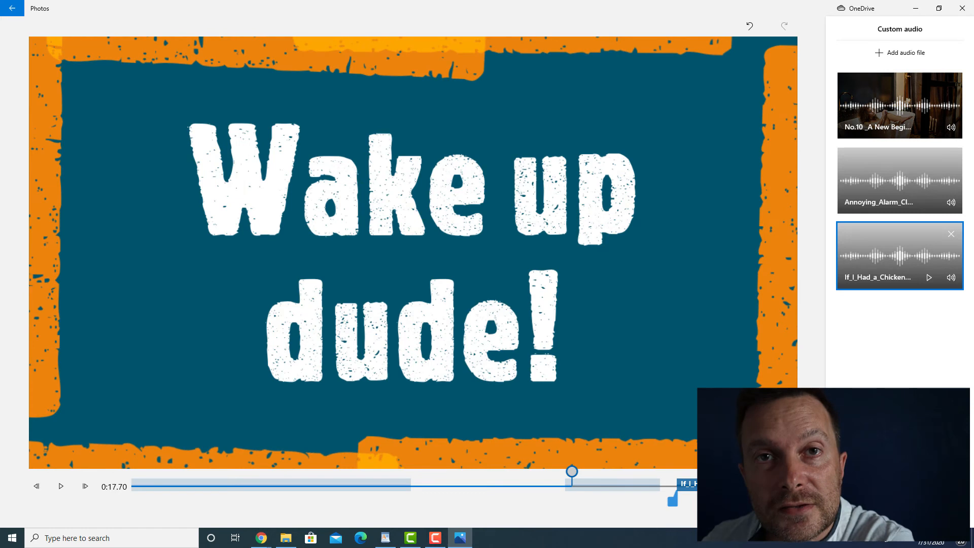
{"action": "left_click_drag", "start_coordinate": [571, 471], "coordinate": [554, 471]}
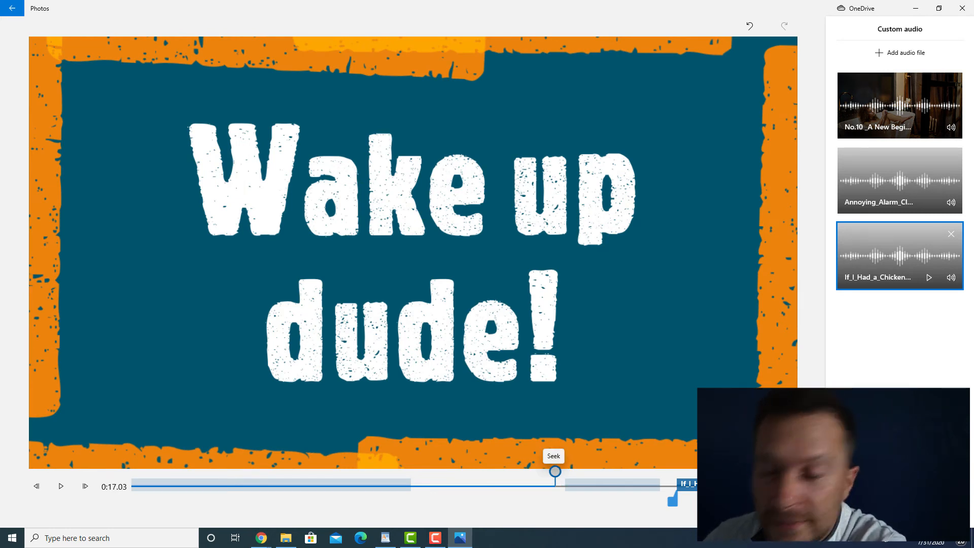
{"action": "left_click_drag", "start_coordinate": [555, 471], "coordinate": [523, 472]}
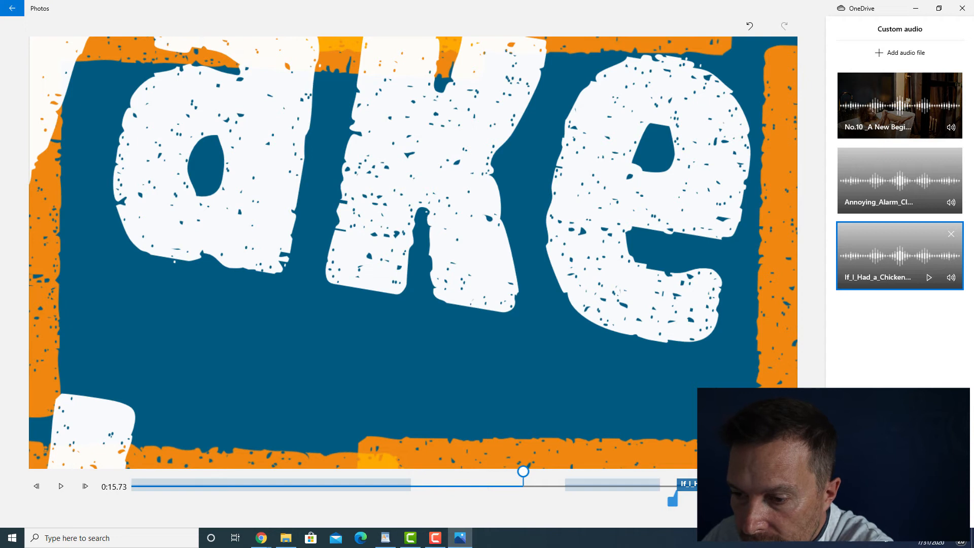
{"action": "left_click", "coordinate": [304, 485]}
{"action": "left_click_drag", "start_coordinate": [415, 501], "coordinate": [462, 472]}
- Preview the end of the bathtub clip and set the alarm track to run from about 0:15 to 0:21
{"action": "key", "text": "space"}
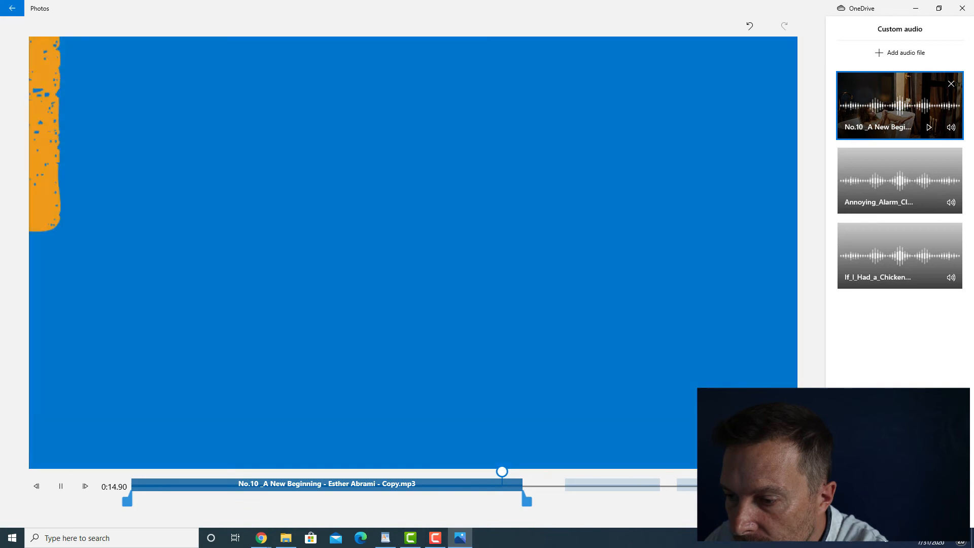
{"action": "key", "text": "space"}
{"action": "left_click_drag", "start_coordinate": [613, 485], "coordinate": [554, 485]}
{"action": "left_click_drag", "start_coordinate": [606, 502], "coordinate": [660, 501]}
- Find the man's waking moment at 0:19.13 and start the If_I_Had_a_Chicken track there
{"action": "left_click_drag", "start_coordinate": [508, 472], "coordinate": [593, 471]}
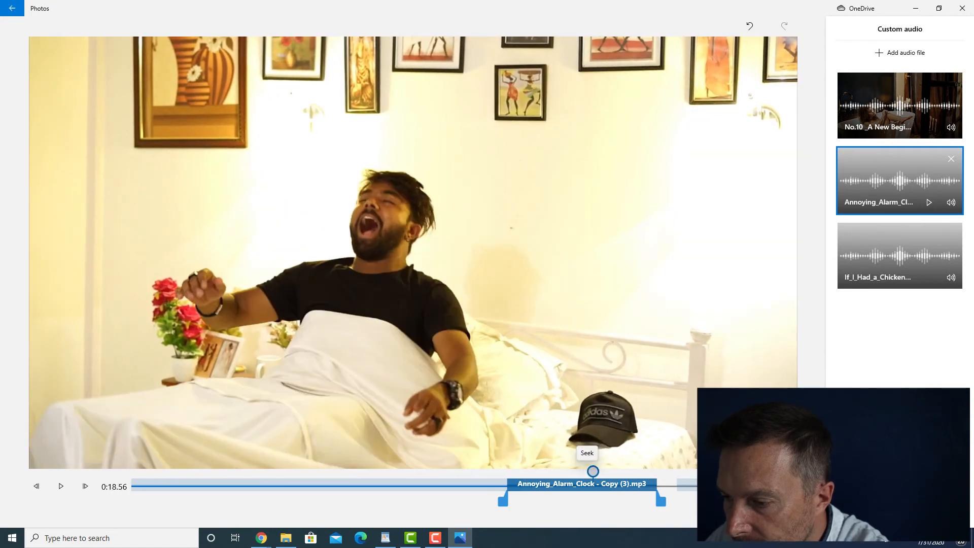
{"action": "key", "text": "space"}
{"action": "left_click", "coordinate": [689, 485]}
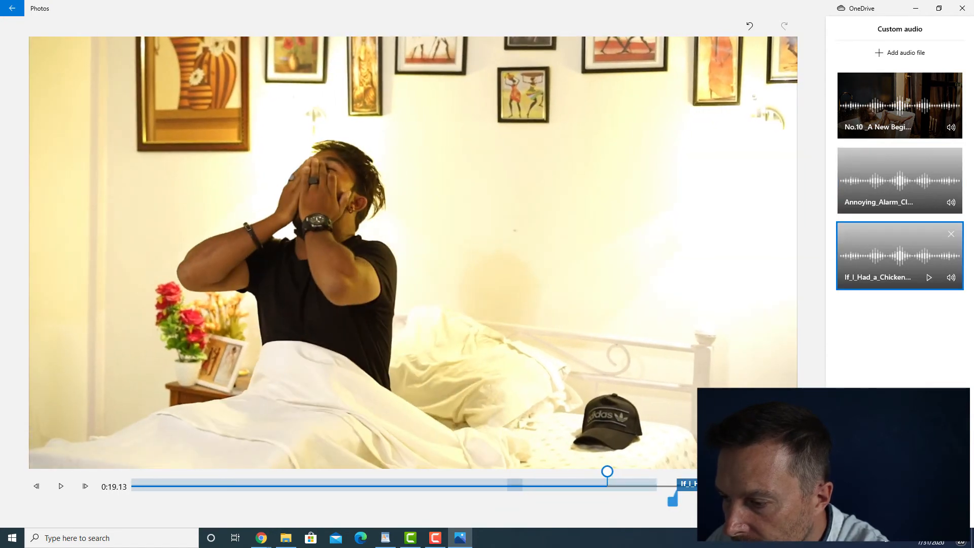
{"action": "left_click_drag", "start_coordinate": [673, 501], "coordinate": [602, 501]}
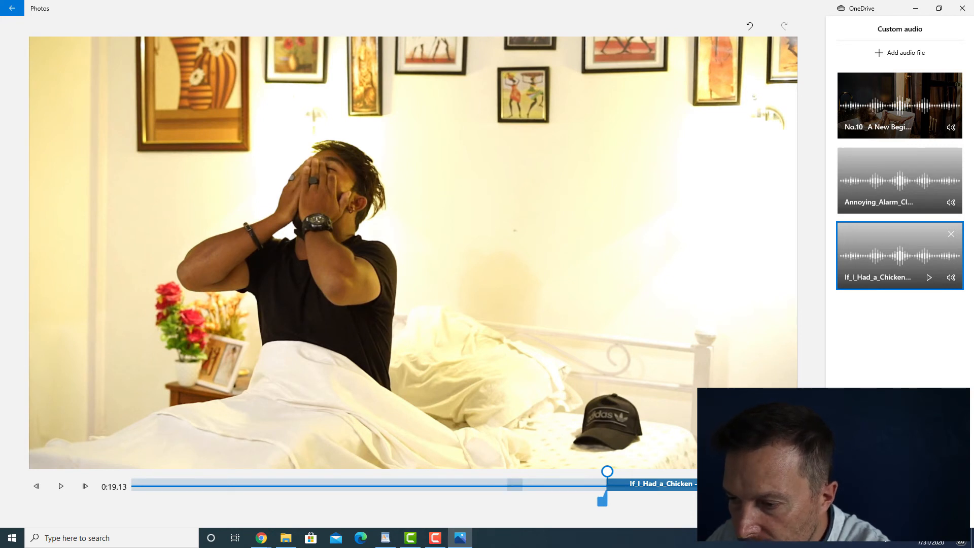
- Play the movie from about 0:12 to check the realigned audio tracks, and finish the custom audio
{"action": "left_click_drag", "start_coordinate": [607, 471], "coordinate": [432, 472]}
{"action": "key", "text": "space"}
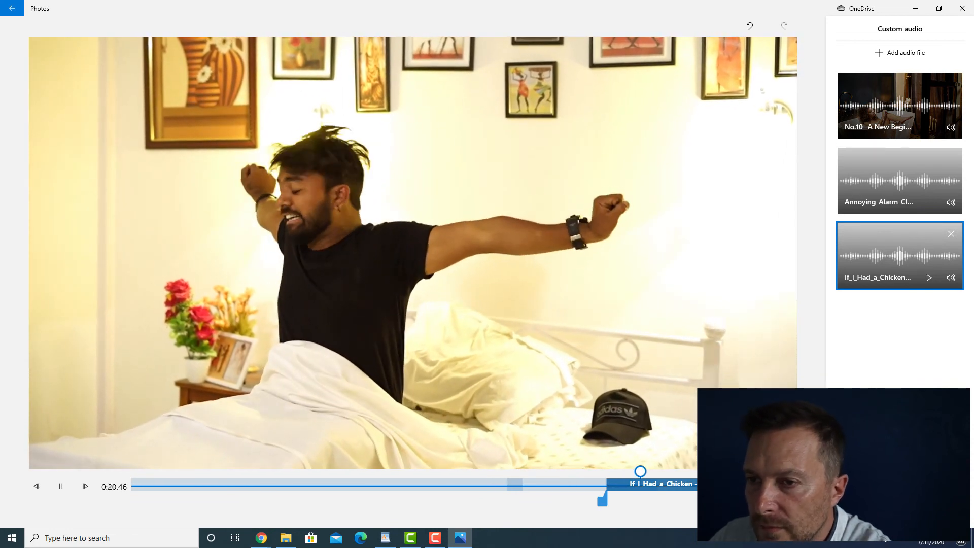
{"action": "key", "text": "space"}
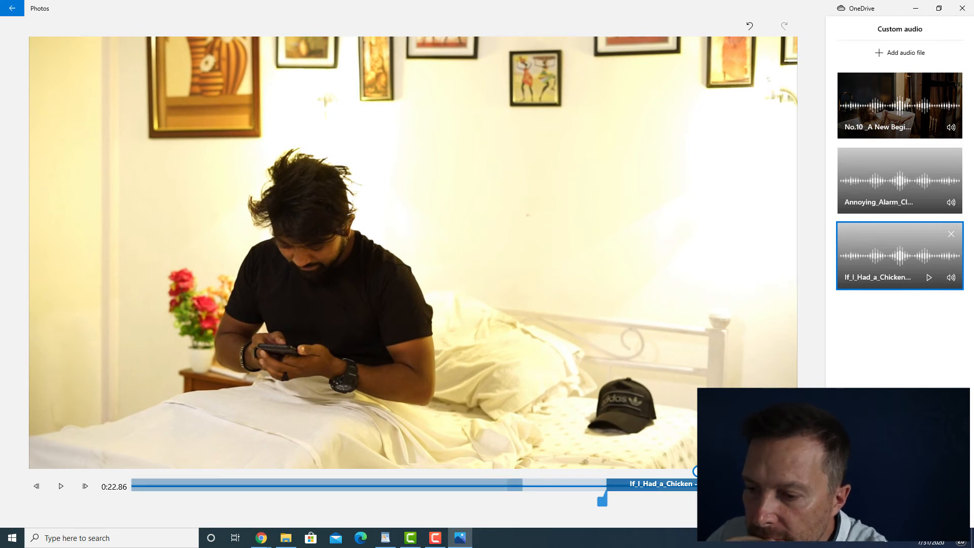
{"action": "left_click", "coordinate": [471, 485]}
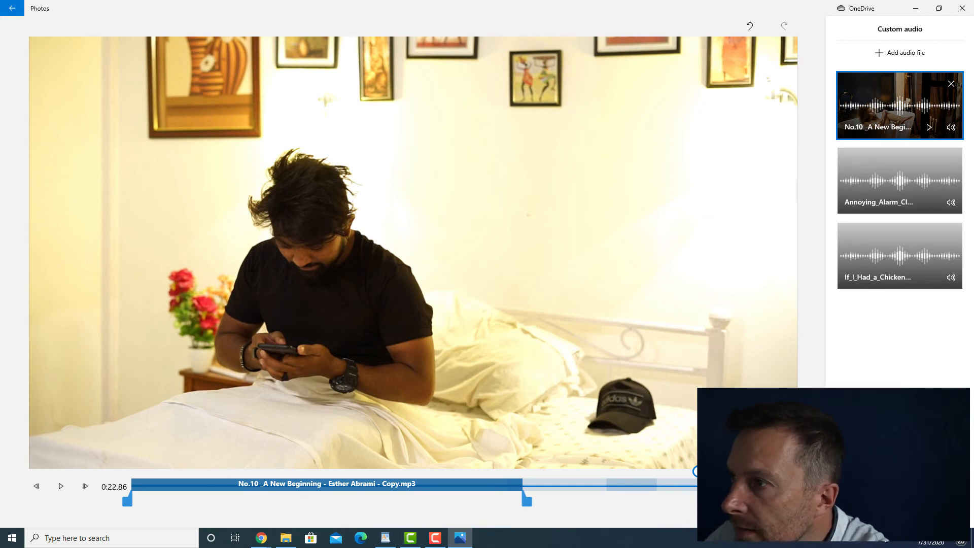
{"action": "left_click", "coordinate": [866, 511]}
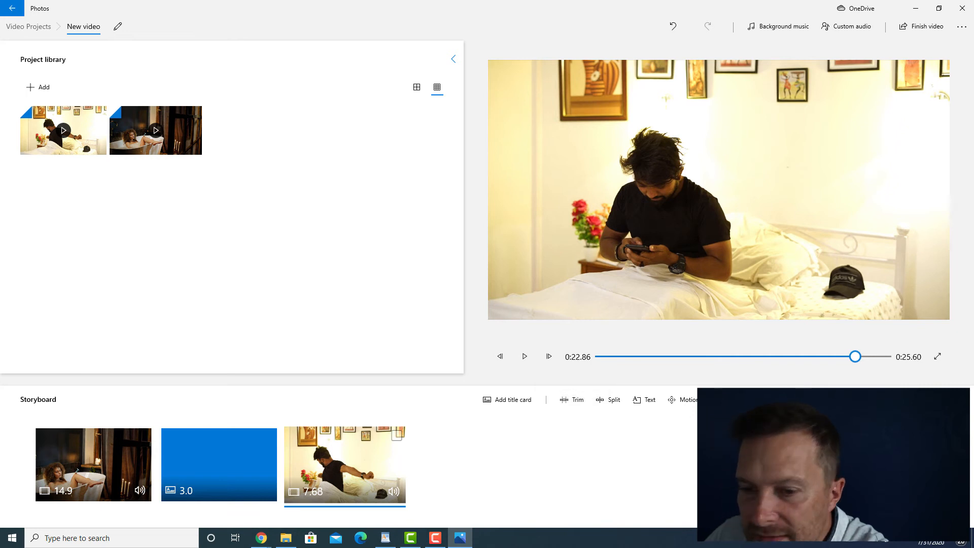
- Add the Butterflies 3D effect to the bathtub clip and play the clip to check it
{"action": "left_click", "coordinate": [93, 465]}
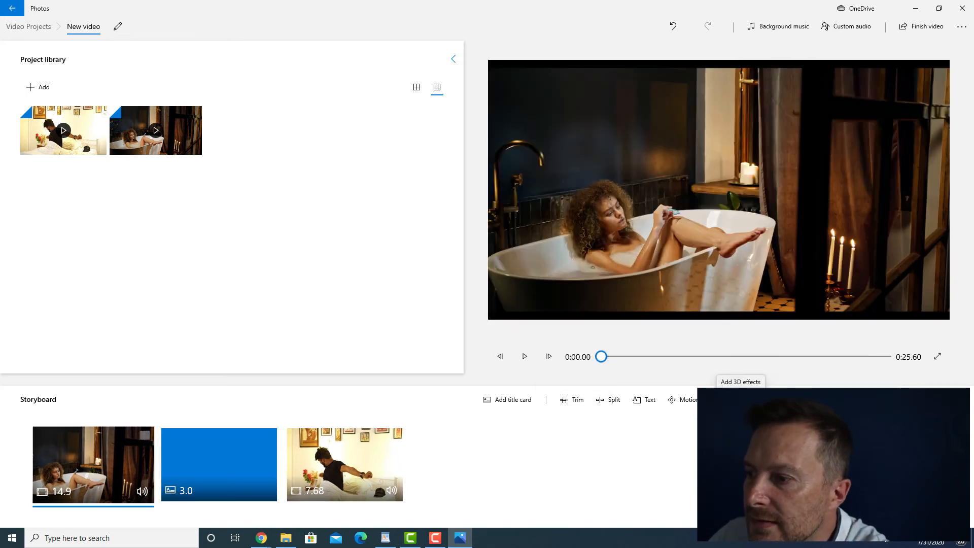
{"action": "left_click", "coordinate": [733, 399]}
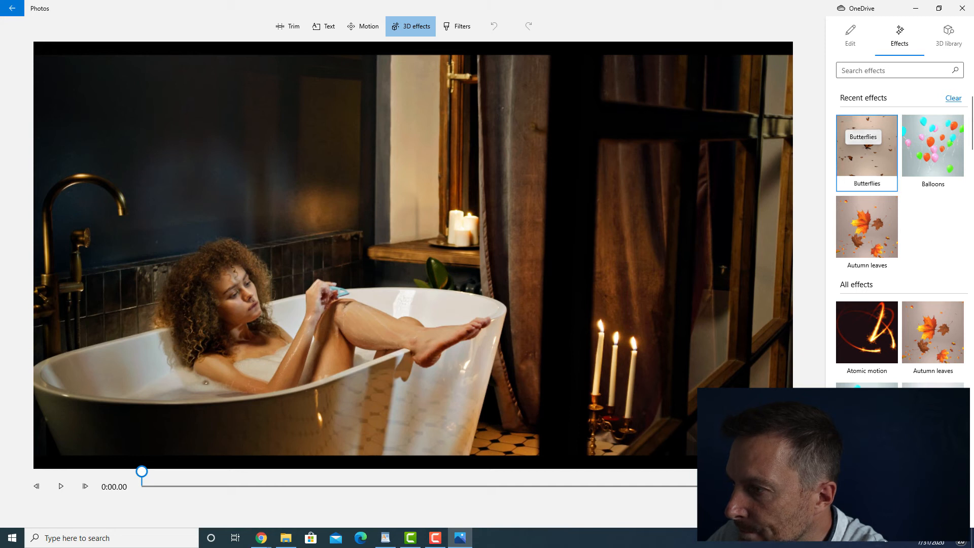
{"action": "left_click", "coordinate": [866, 148]}
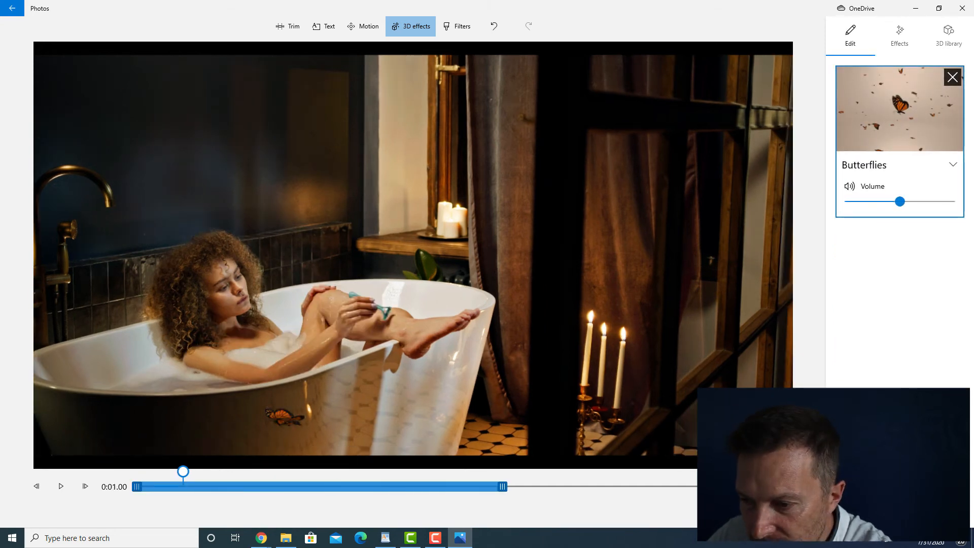
{"action": "left_click", "coordinate": [61, 486]}
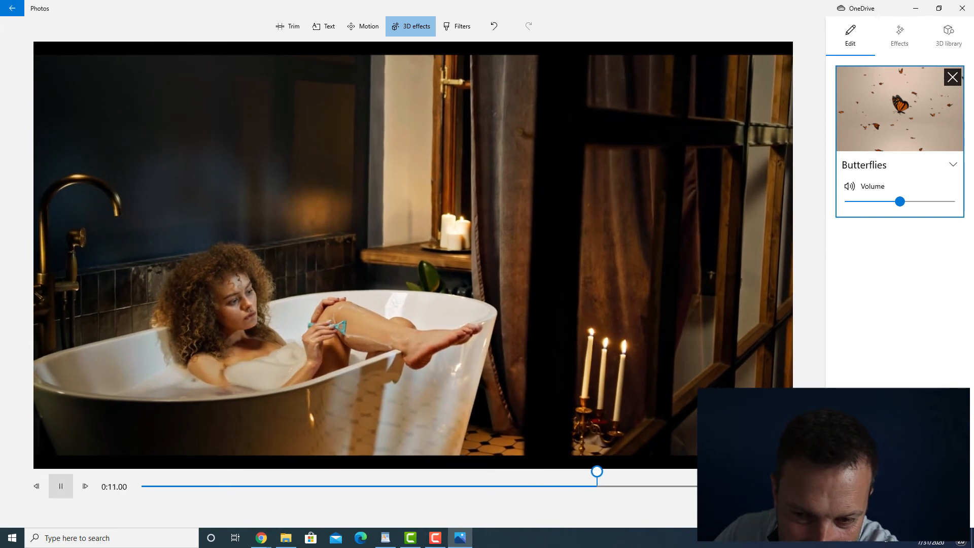
{"action": "left_click", "coordinate": [60, 485]}
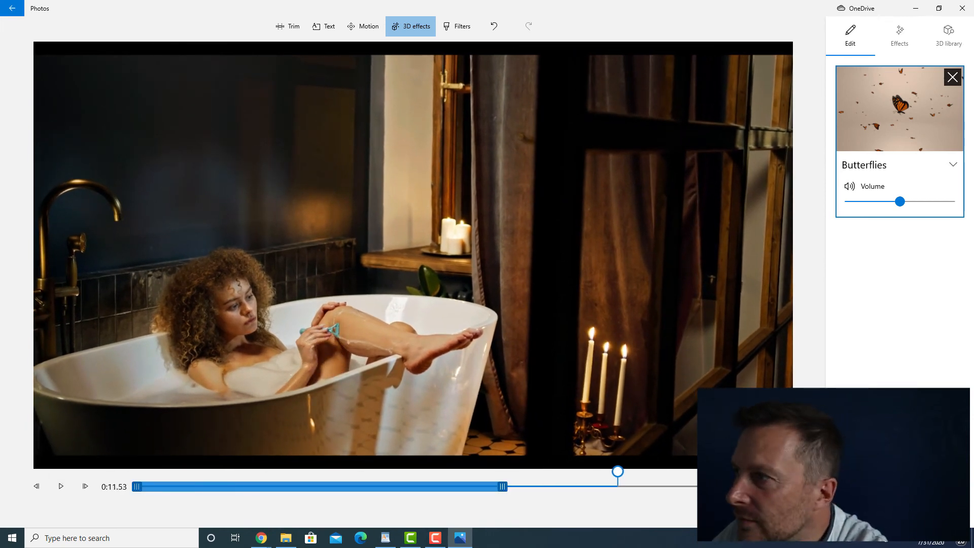
- Browse the list of available 3D effects and return to the storyboard
{"action": "left_click", "coordinate": [899, 35]}
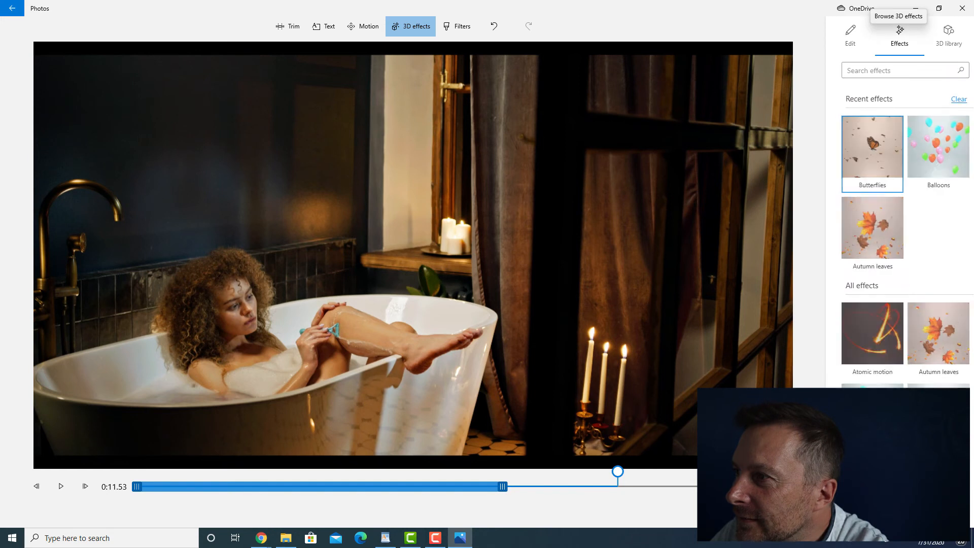
{"action": "scroll", "coordinate": [899, 254], "scroll_direction": "down", "scroll_amount": 5}
{"action": "scroll", "coordinate": [867, 241], "scroll_direction": "down", "scroll_amount": 3}
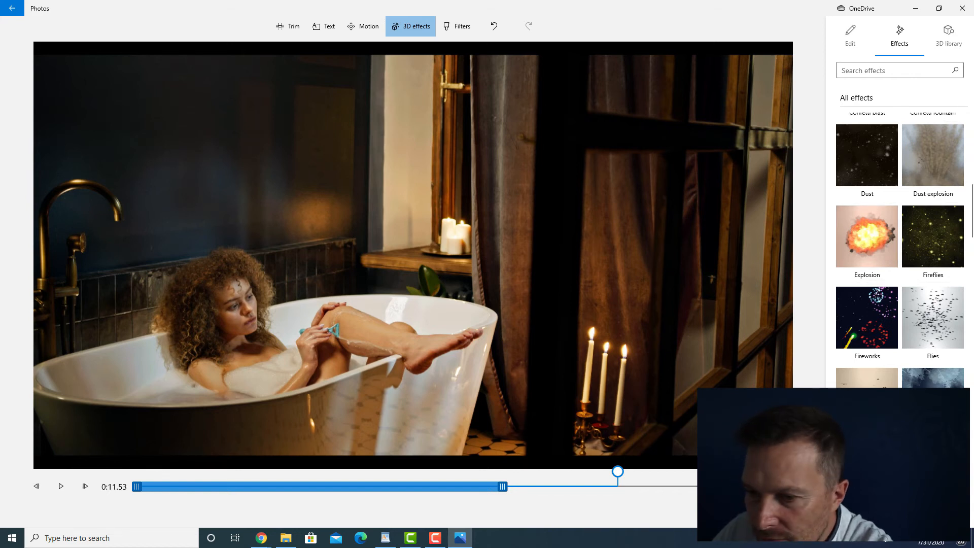
{"action": "key", "text": "Escape"}
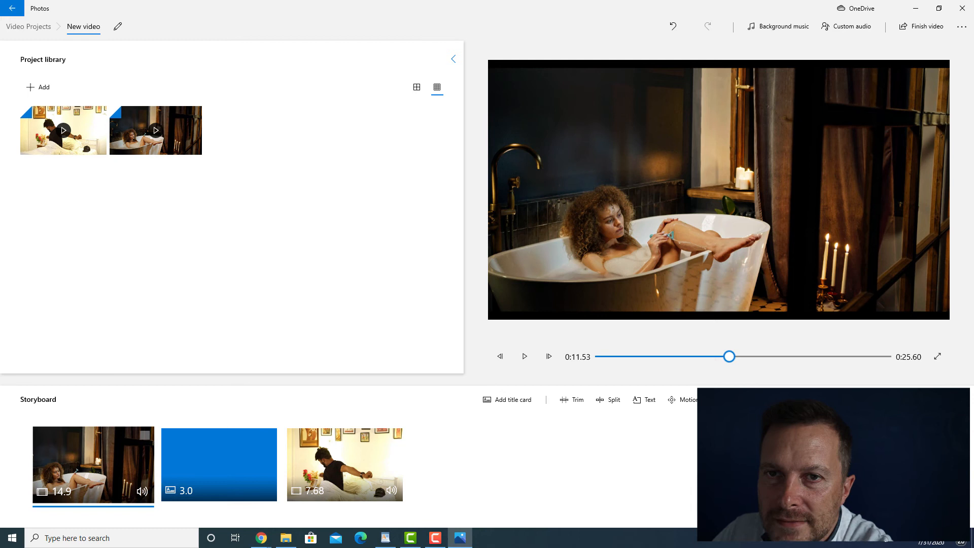
- Choose to add media from the web to the project library, and search Bing pictures for "woman taking bath"
{"action": "left_click", "coordinate": [38, 86]}
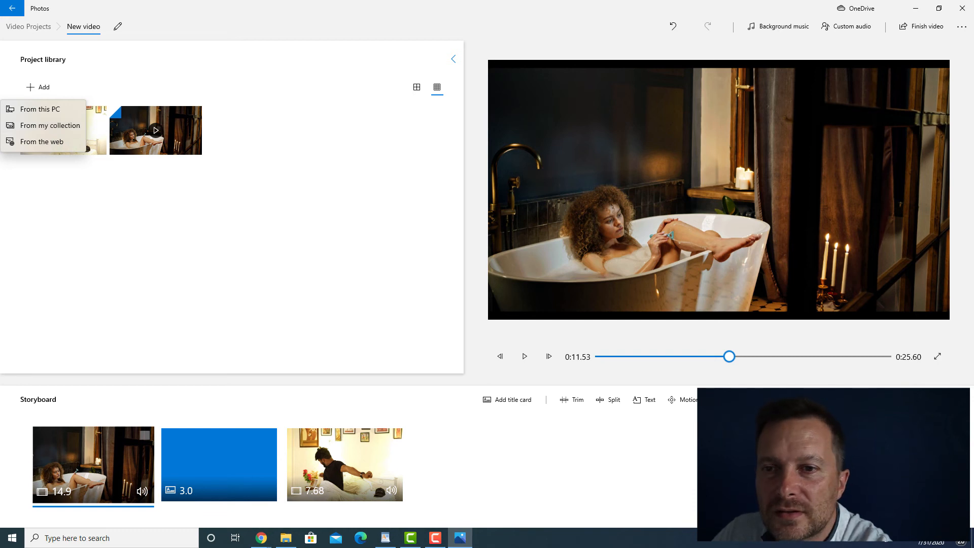
{"action": "key", "text": "Escape"}
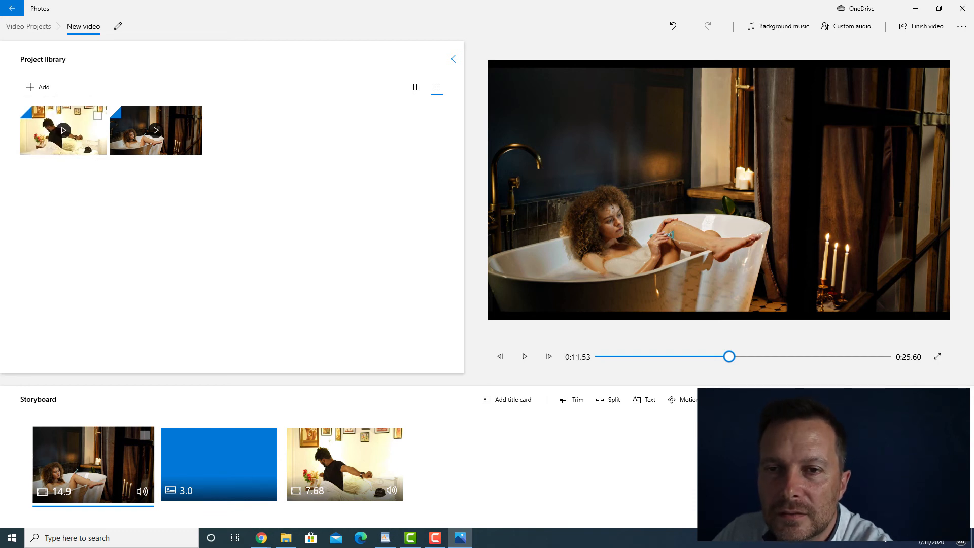
{"action": "left_click", "coordinate": [38, 86]}
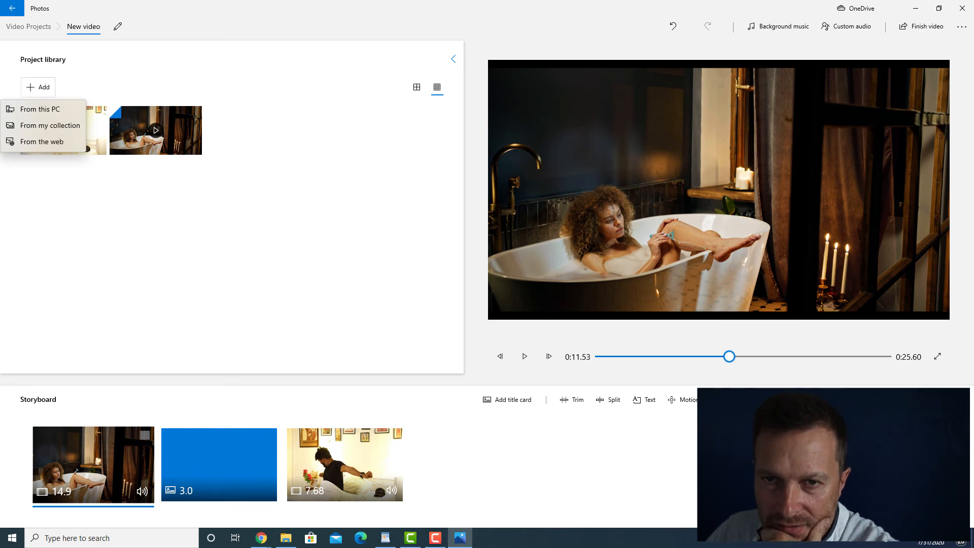
{"action": "key", "text": "Escape"}
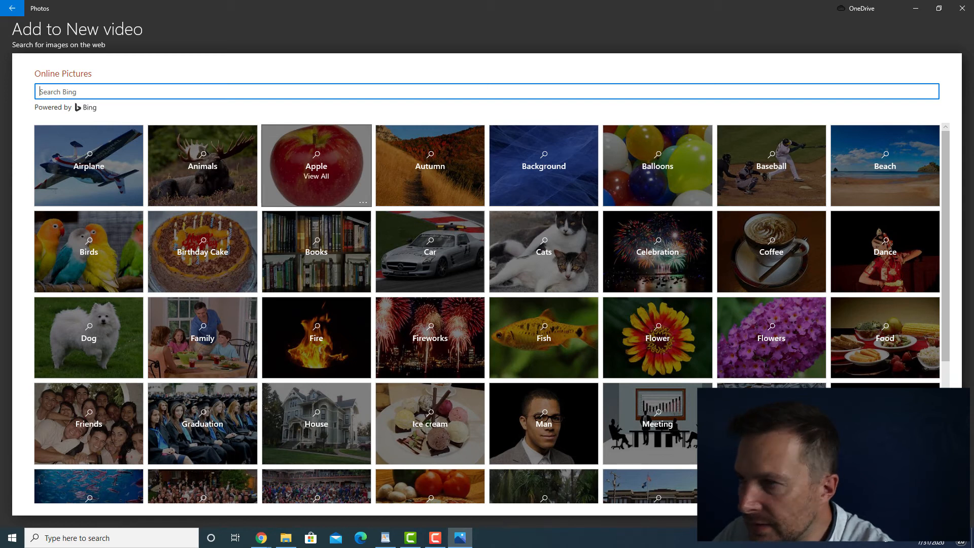
{"action": "type", "text": "wom"}
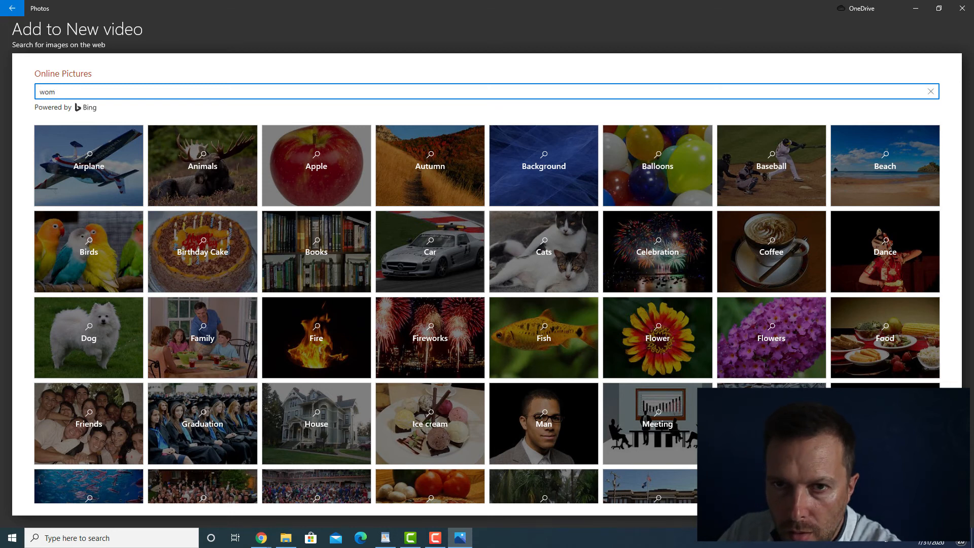
{"action": "type", "text": "an taking bath"}
{"action": "key", "text": "Return"}
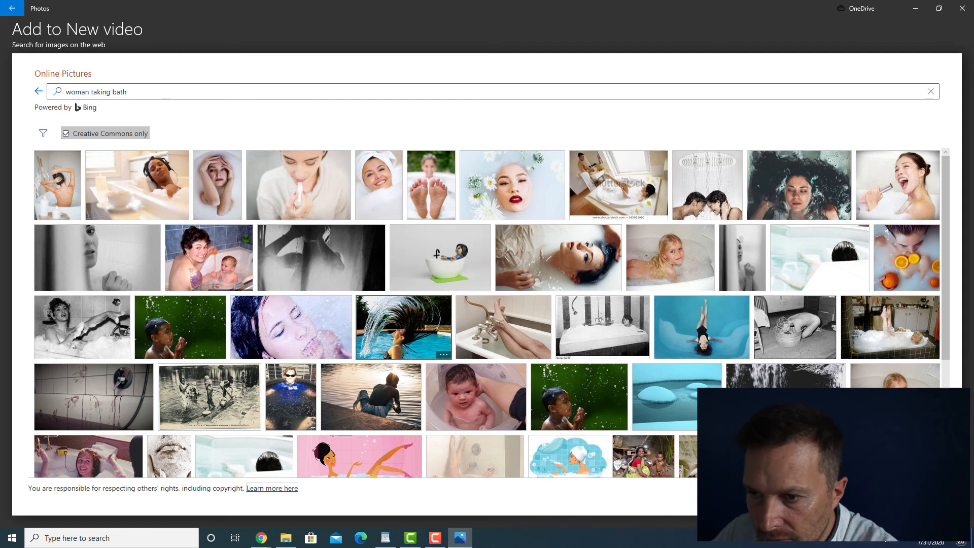
- Add the photo of the woman flipping her wet hair in a pool to the library and place it at the storyboard's end
{"action": "left_click", "coordinate": [403, 327]}
{"action": "left_click", "coordinate": [862, 497]}
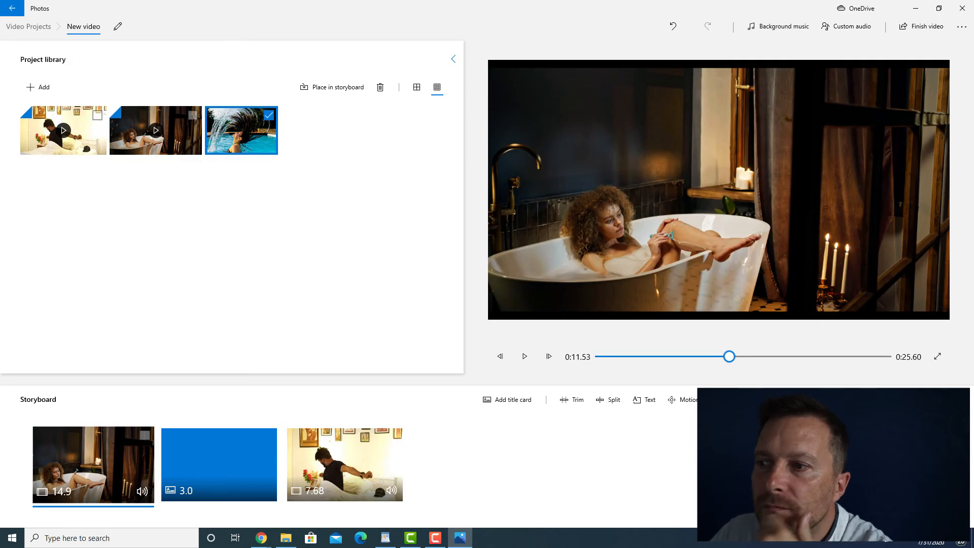
{"action": "left_click_drag", "start_coordinate": [241, 131], "coordinate": [450, 459]}
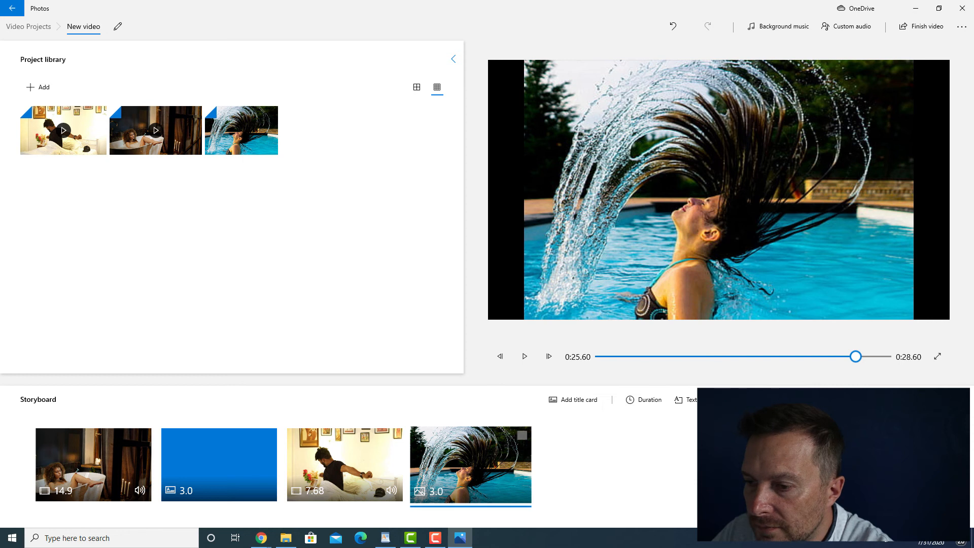
{"action": "left_click", "coordinate": [644, 399]}
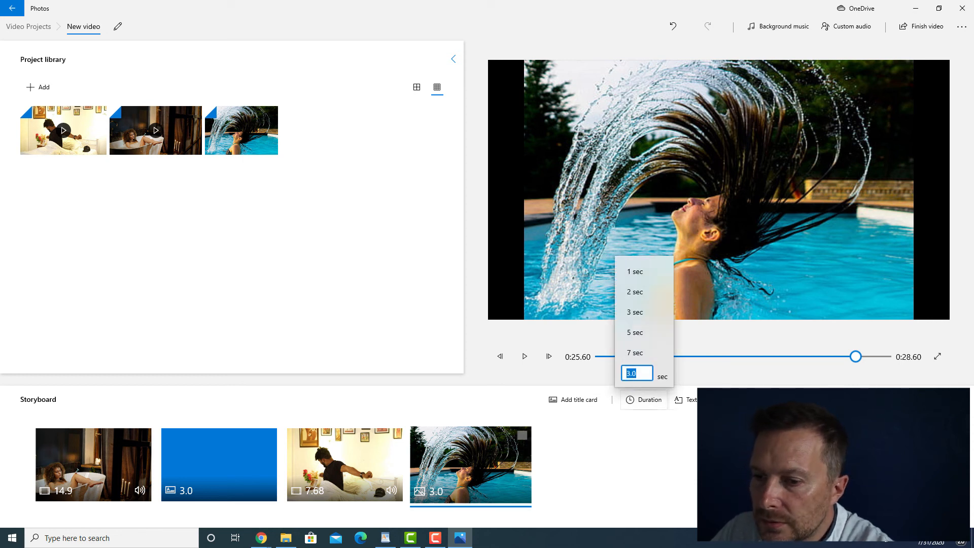
{"action": "left_click", "coordinate": [645, 415]}
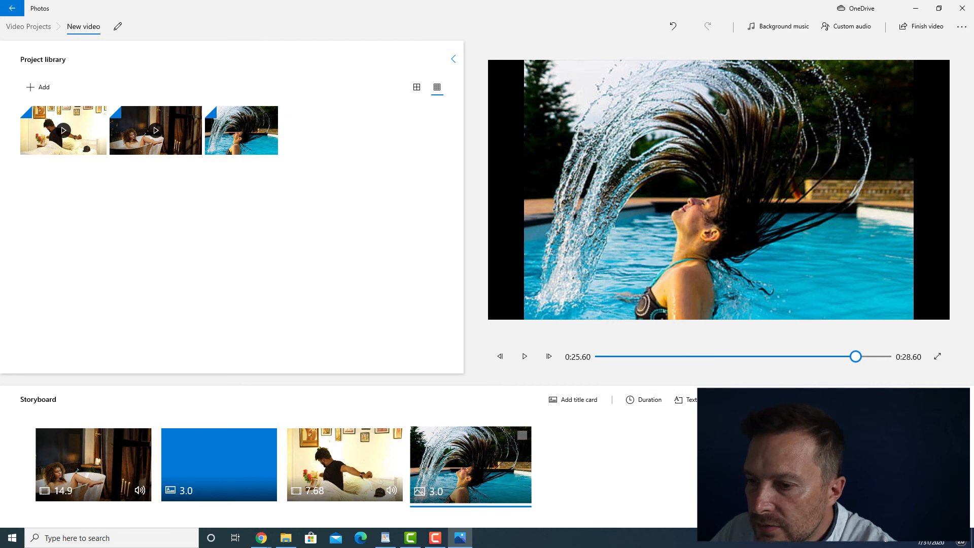
{"action": "left_click", "coordinate": [522, 435]}
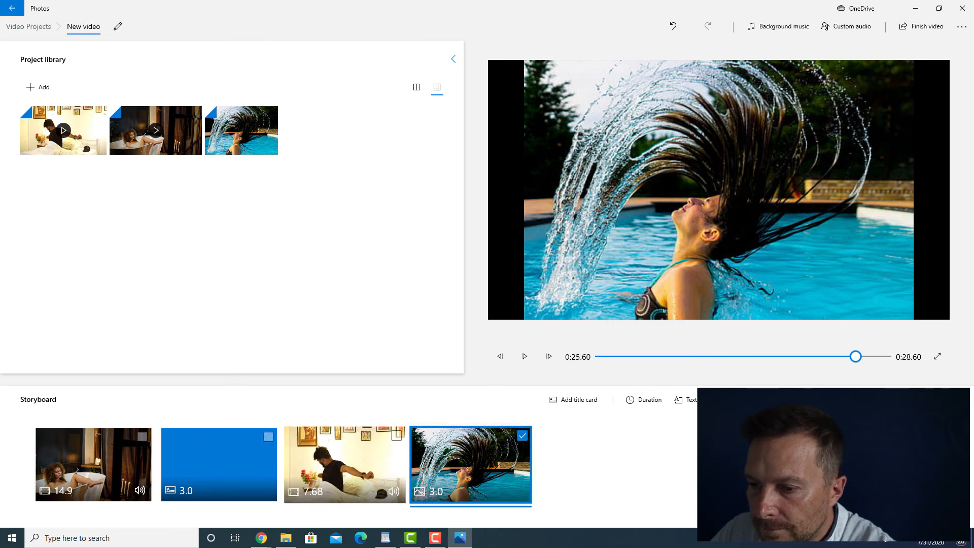
{"action": "left_click", "coordinate": [395, 436]}
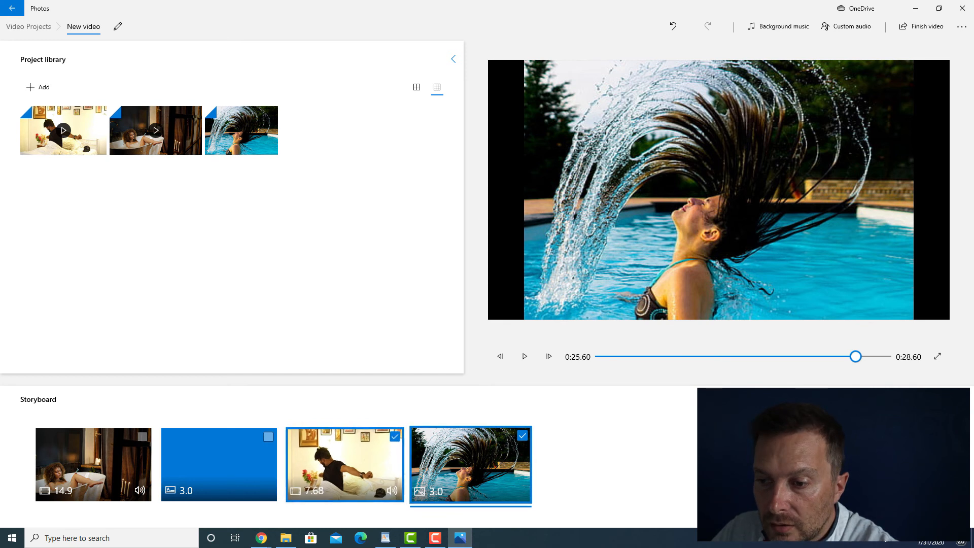
{"action": "left_click", "coordinate": [394, 437]}
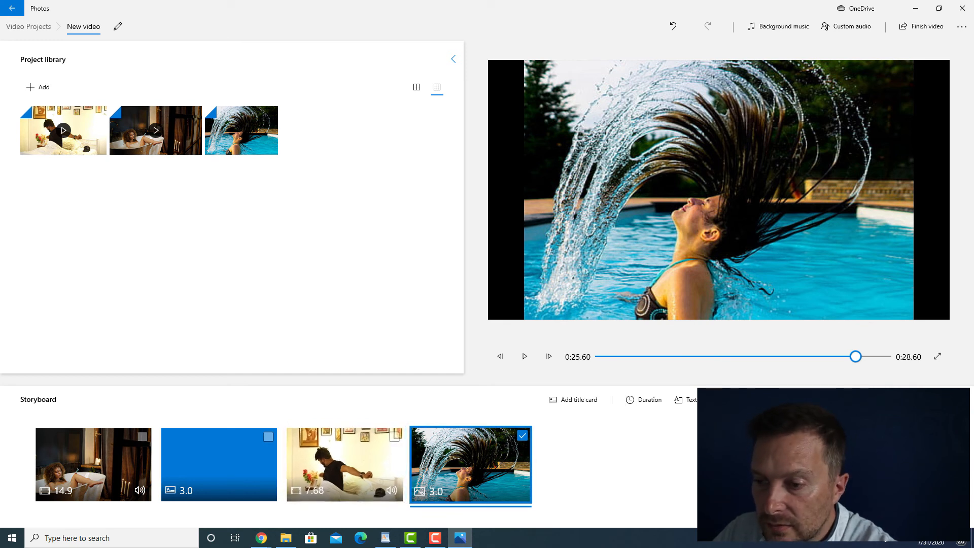
{"action": "left_click", "coordinate": [522, 436]}
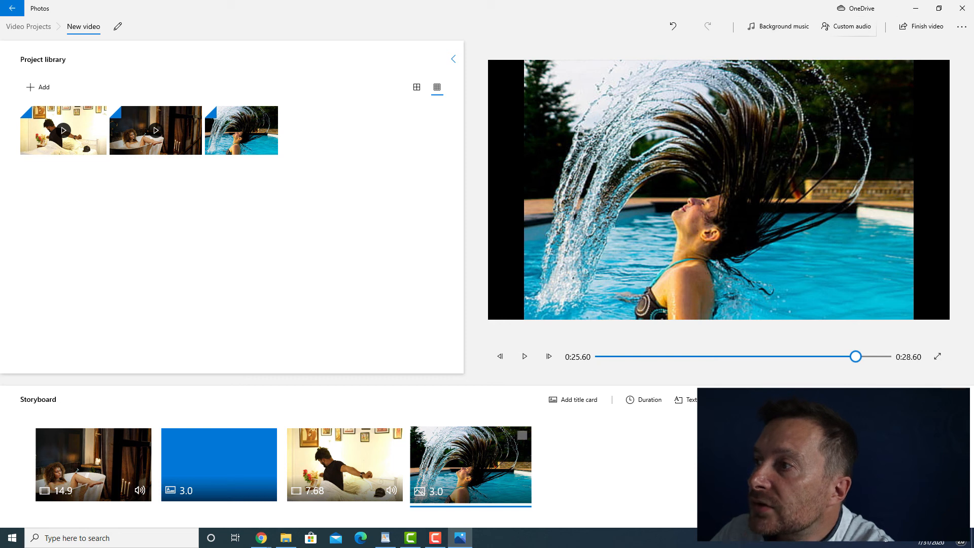
- Start finishing the video, keep hardware-accelerated encoding enabled and choose High 1080p as the video quality
{"action": "left_click", "coordinate": [921, 26]}
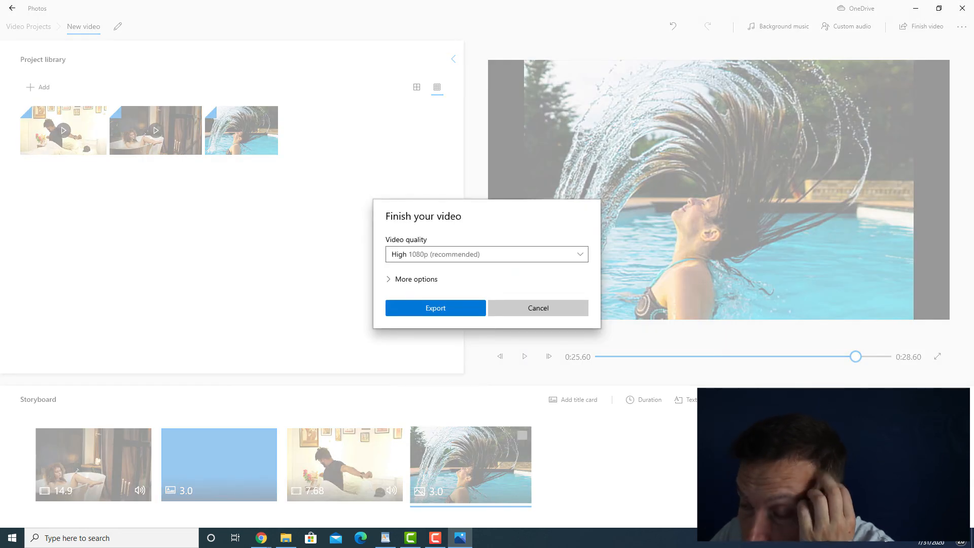
{"action": "left_click", "coordinate": [412, 279]}
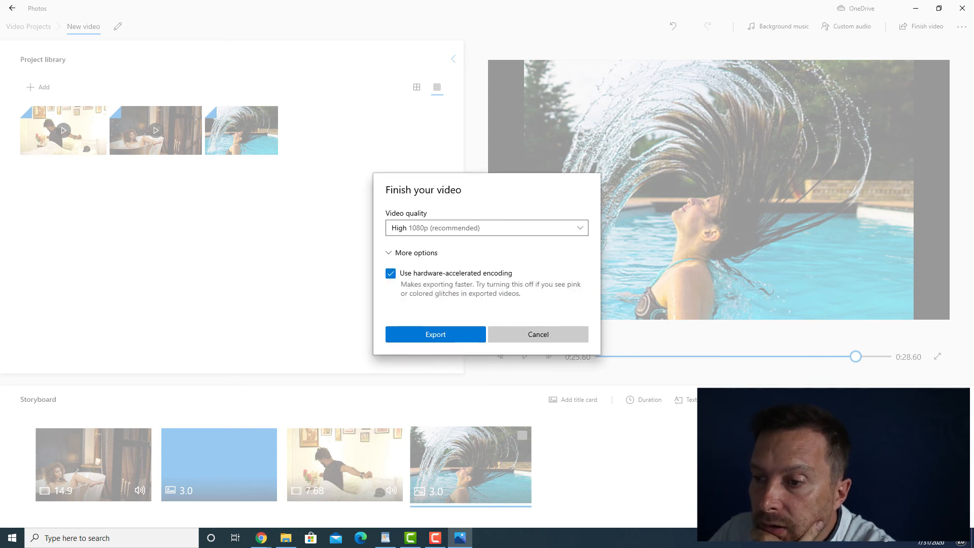
{"action": "left_click", "coordinate": [391, 274]}
{"action": "left_click", "coordinate": [390, 273]}
{"action": "left_click", "coordinate": [412, 253]}
{"action": "left_click", "coordinate": [456, 254]}
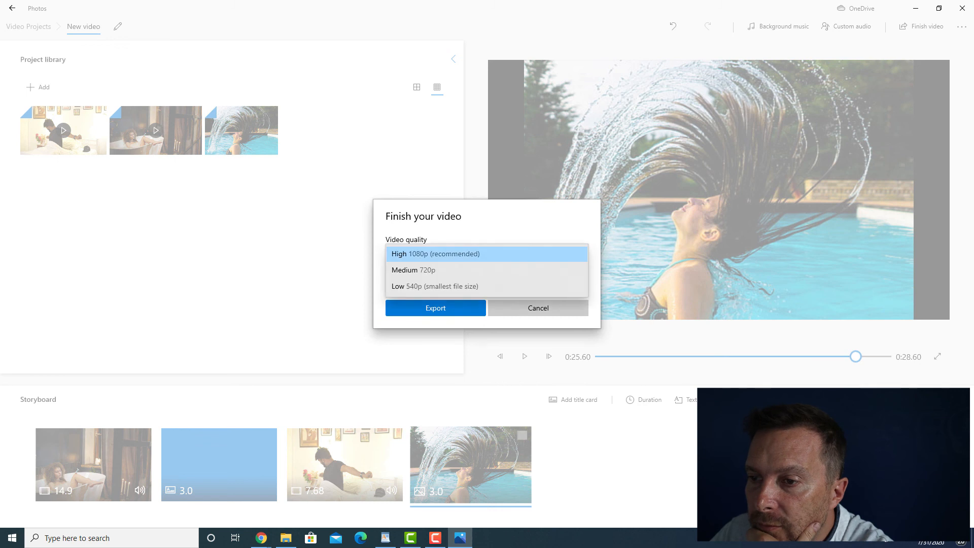
{"action": "left_click", "coordinate": [456, 254]}
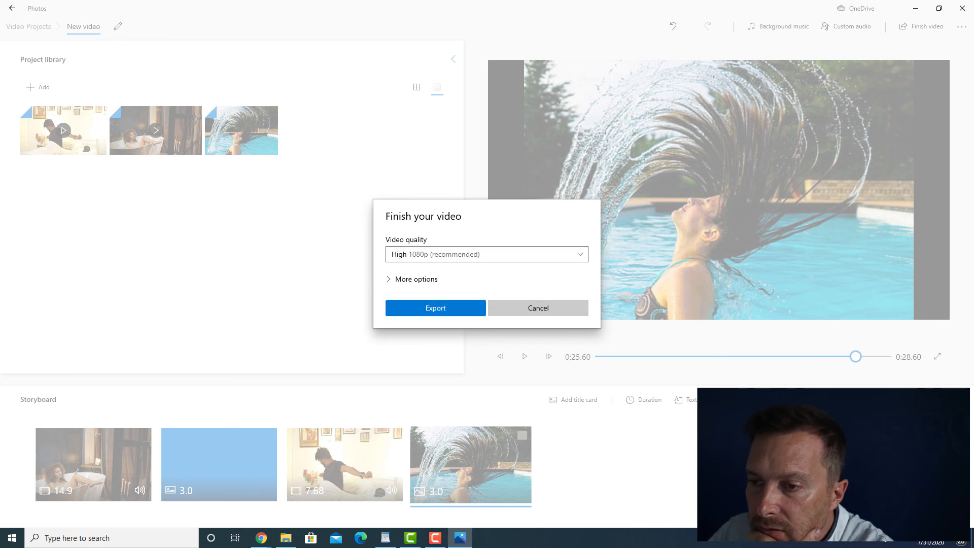
- Export the movie to Downloads as New video.mp4, replacing the existing file, and maximize the exported video's playback window
{"action": "left_click", "coordinate": [435, 308]}
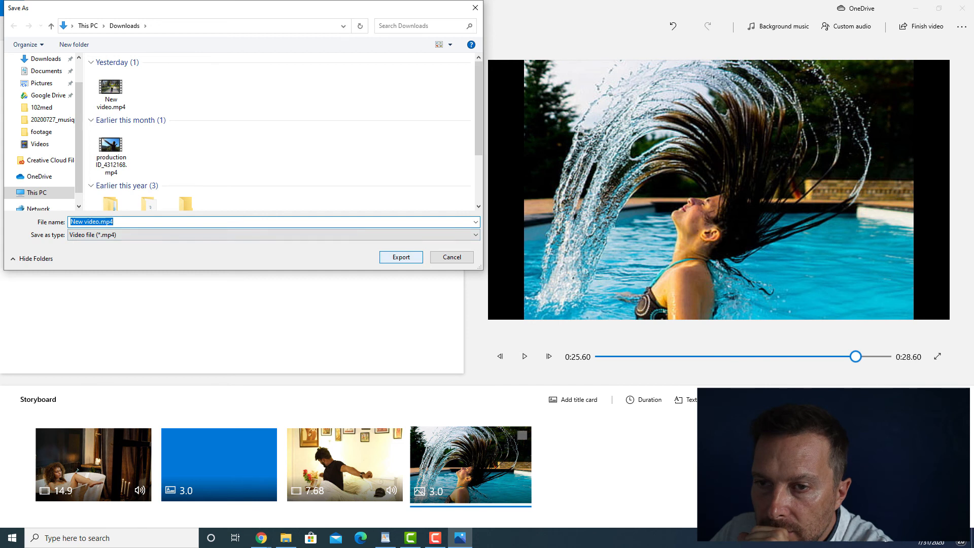
{"action": "left_click", "coordinate": [400, 257]}
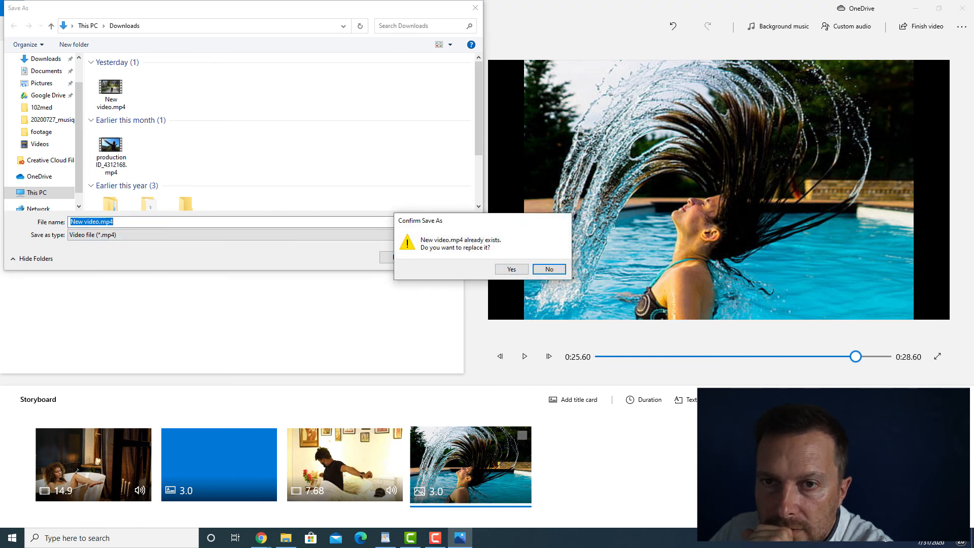
{"action": "left_click", "coordinate": [511, 269]}
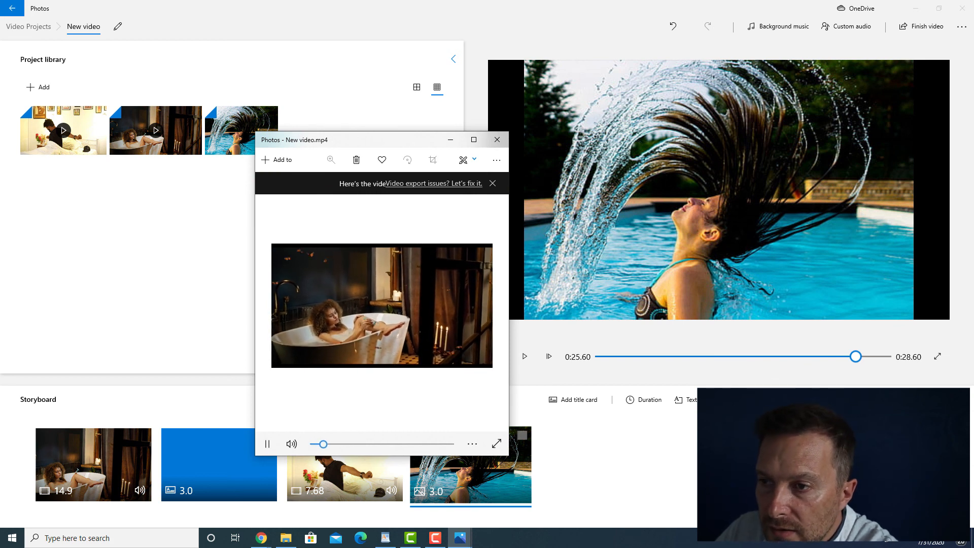
{"action": "key", "text": "super+Up"}
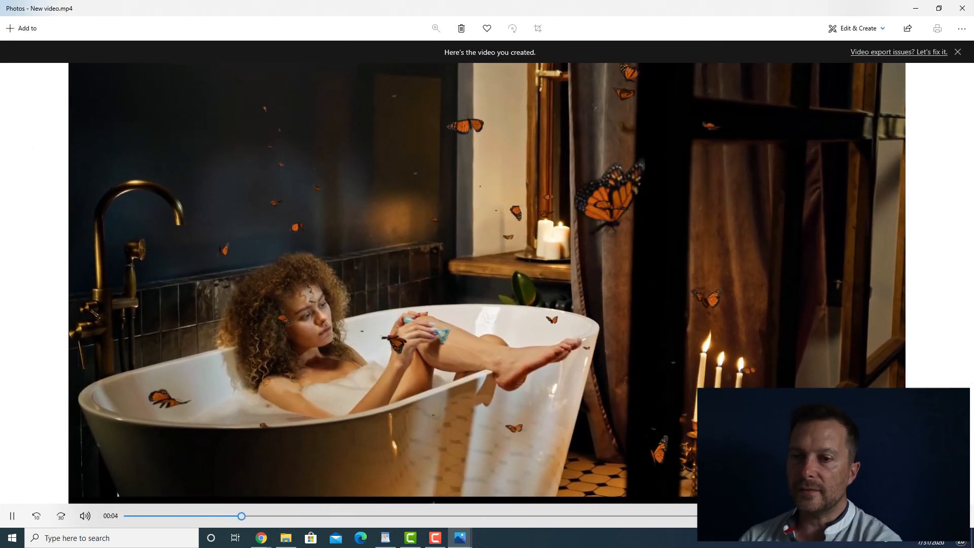